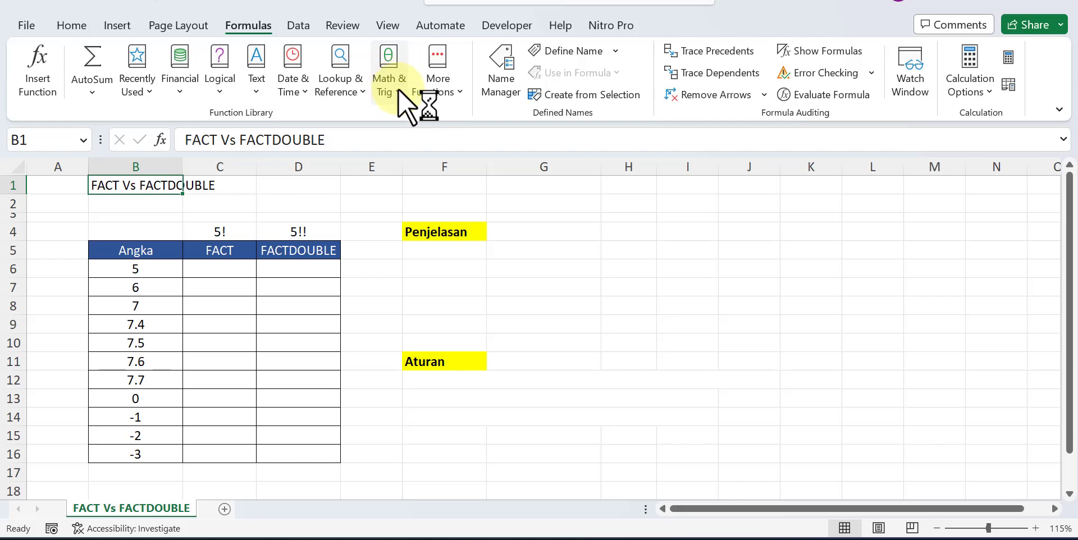
- Look up the FACT and FACTDOUBLE functions among the math and trigonometry functions
{"action": "left_click", "coordinate": [399, 89]}
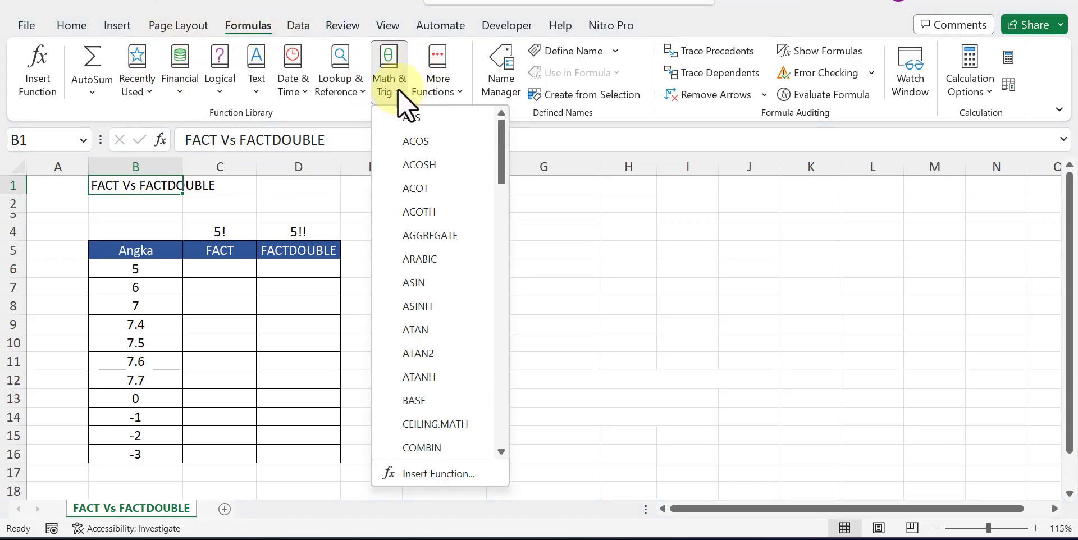
{"action": "scroll", "coordinate": [457, 244], "scroll_direction": "down", "scroll_amount": 3}
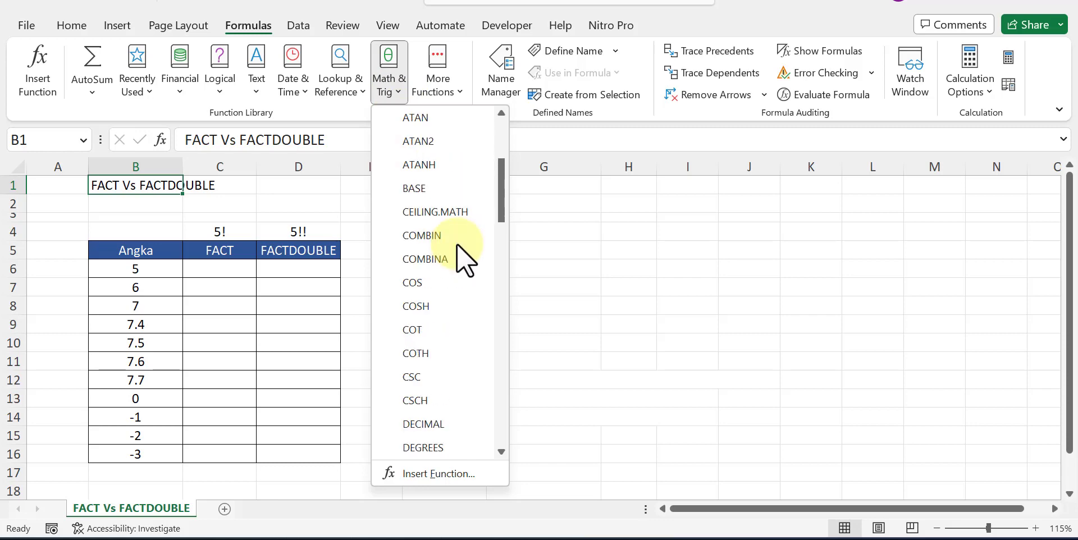
{"action": "scroll", "coordinate": [457, 244], "scroll_direction": "down", "scroll_amount": 4}
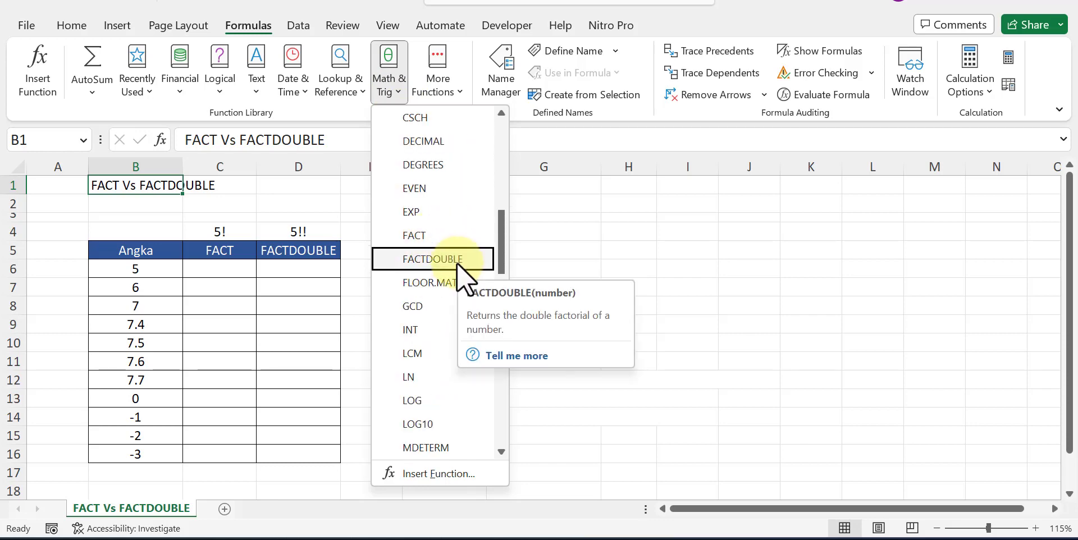
{"action": "left_click", "coordinate": [225, 216]}
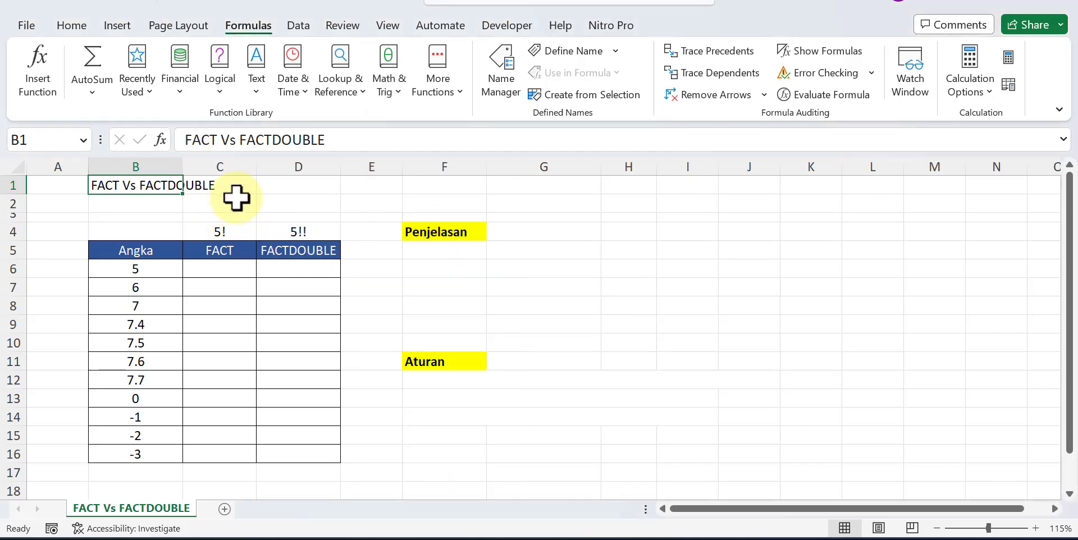
- Enter the definition "FACT: Perkalian yang berurutan, dimulai dari angka 1 sampai dengan angka ke n" in cell D1
{"action": "left_click", "coordinate": [272, 188]}
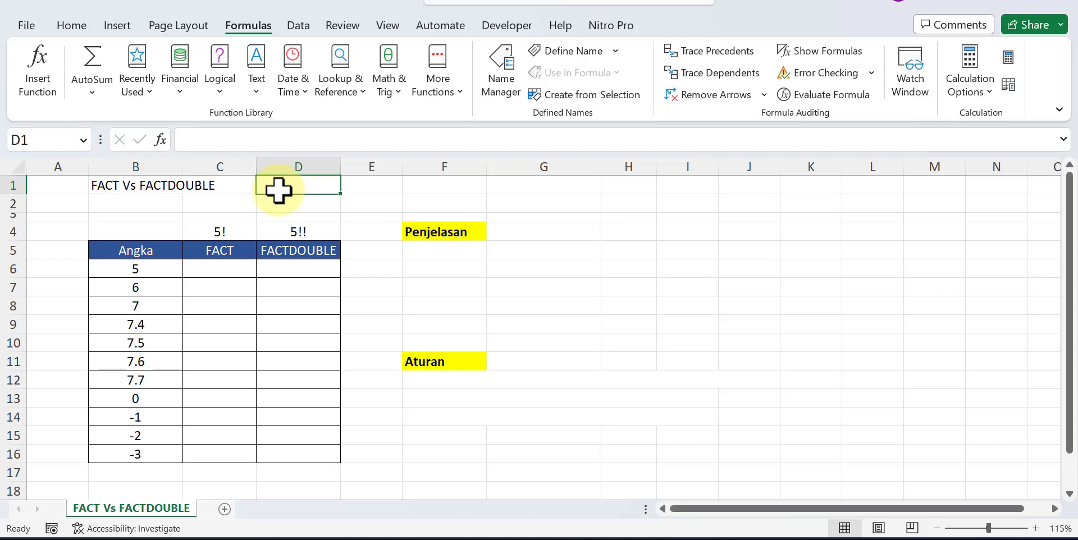
{"action": "type", "text": "FACT:"}
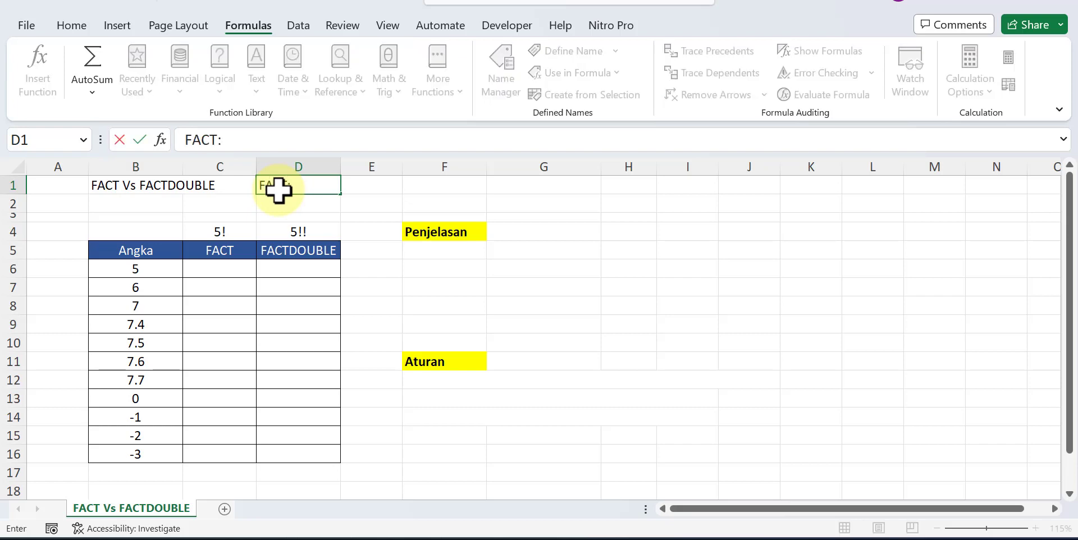
{"action": "type", "text": " Perak"}
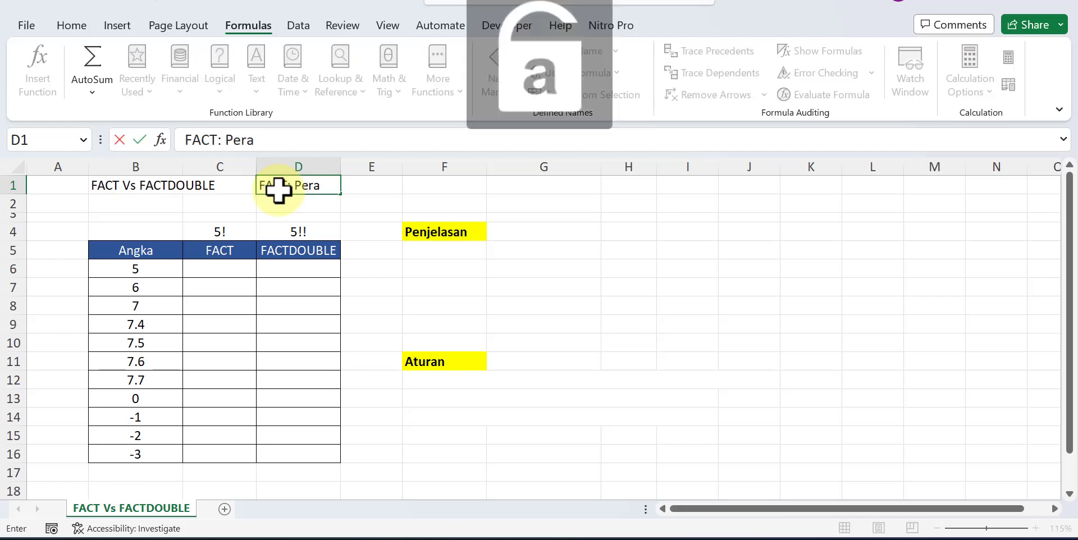
{"action": "key", "text": "BackSpace"}
{"action": "key", "text": "BackSpace"}
{"action": "type", "text": "kalian"}
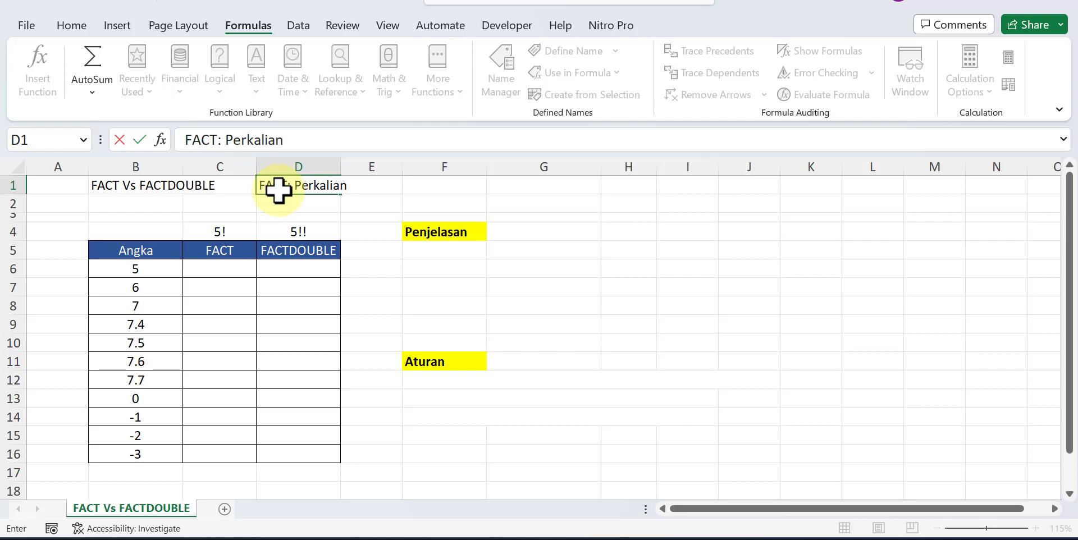
{"action": "type", "text": " yang berurutan"}
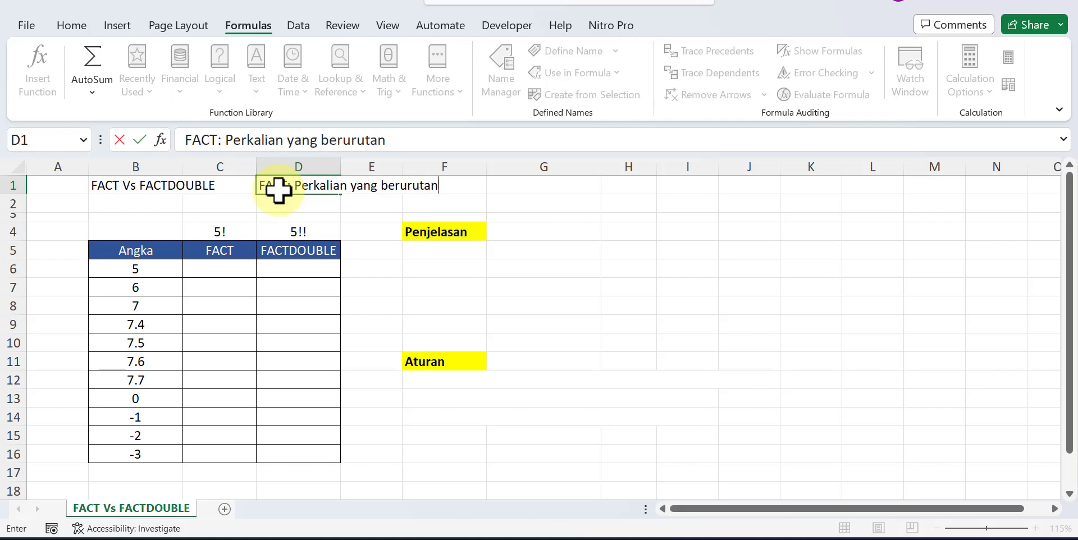
{"action": "type", "text": " ddimulai dari a"}
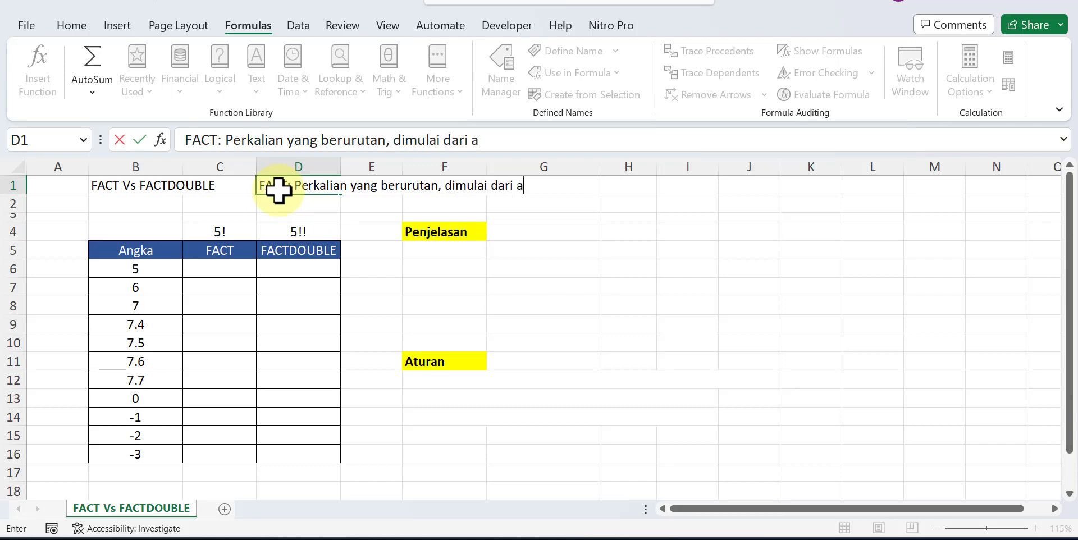
{"action": "type", "text": "ngka 1 sam"}
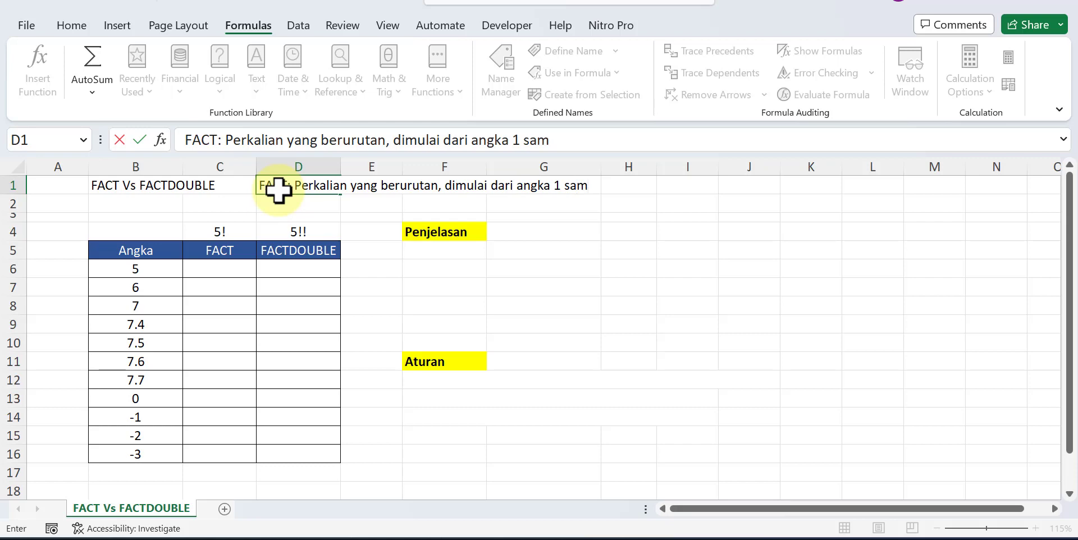
{"action": "type", "text": "pai dengan angka ke n"}
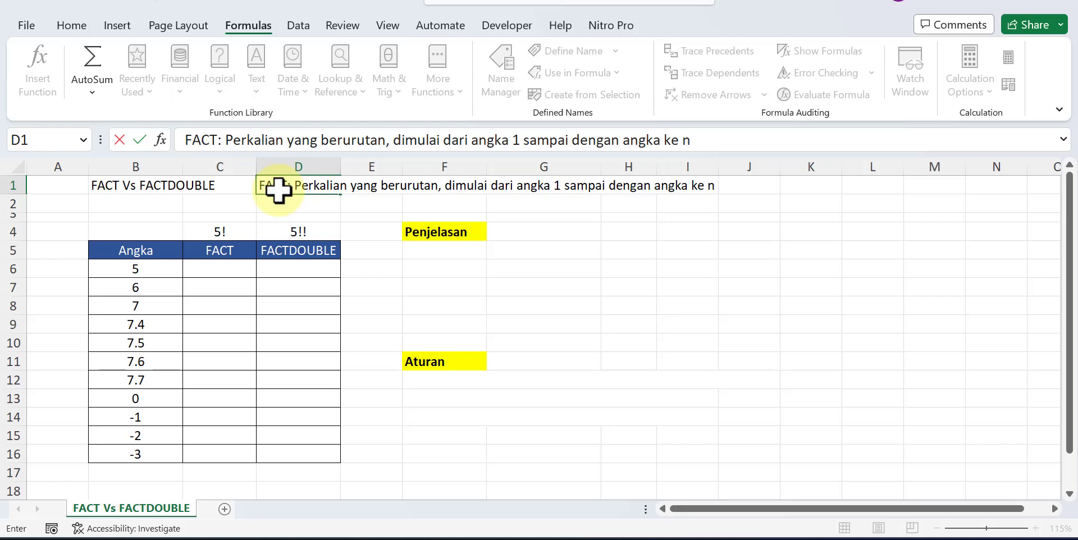
{"action": "key", "text": "Return"}
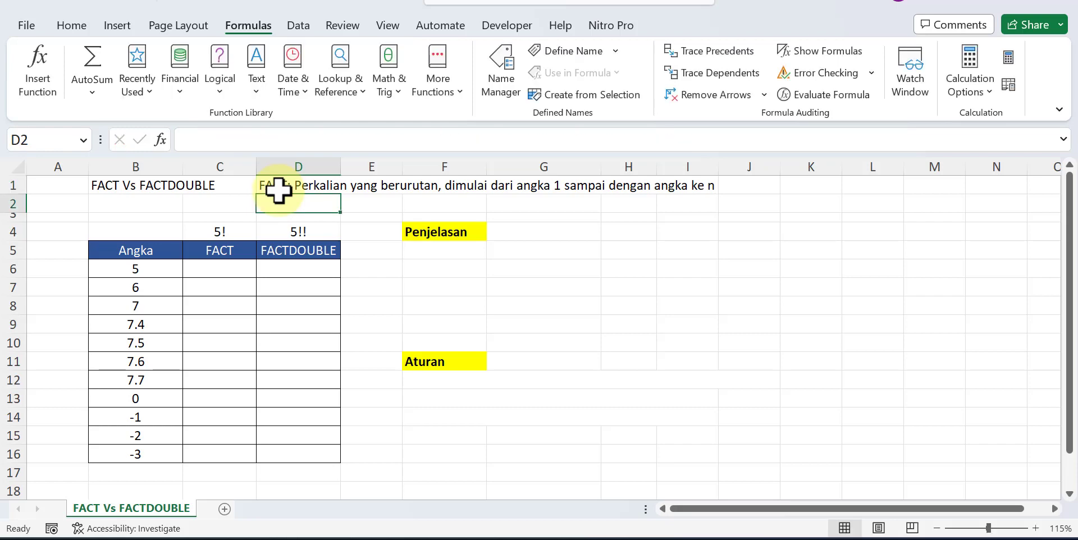
- Enter the definition "FACTDOUBLE : Faktorial yang mengambil tipe angkanya, apakah tipenya ganjil atau genap" in cell D2
{"action": "key", "text": "Caps_Lock"}
{"action": "type", "text": "FACT"}
{"action": "key", "text": "Delete"}
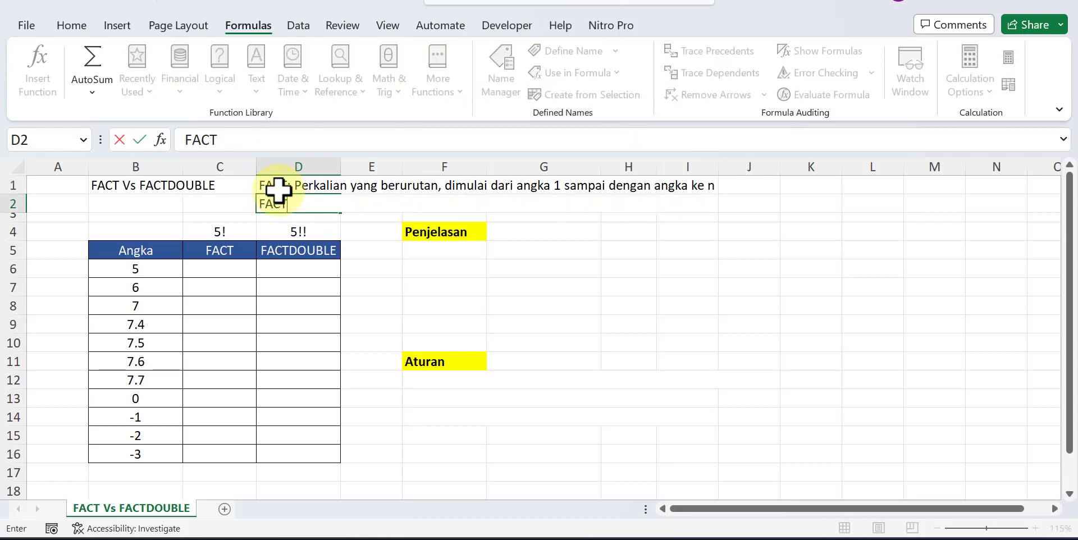
{"action": "type", "text": "DCO"}
{"action": "type", "text": "UBLE :"}
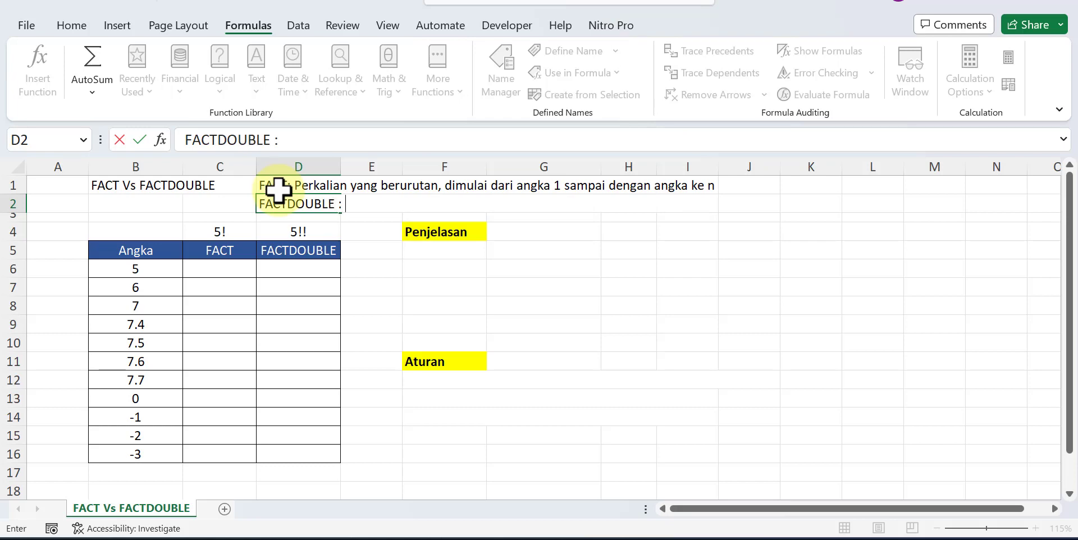
{"action": "type", "text": " F"}
{"action": "key", "text": "Caps_Lock"}
{"action": "type", "text": "aktorial"}
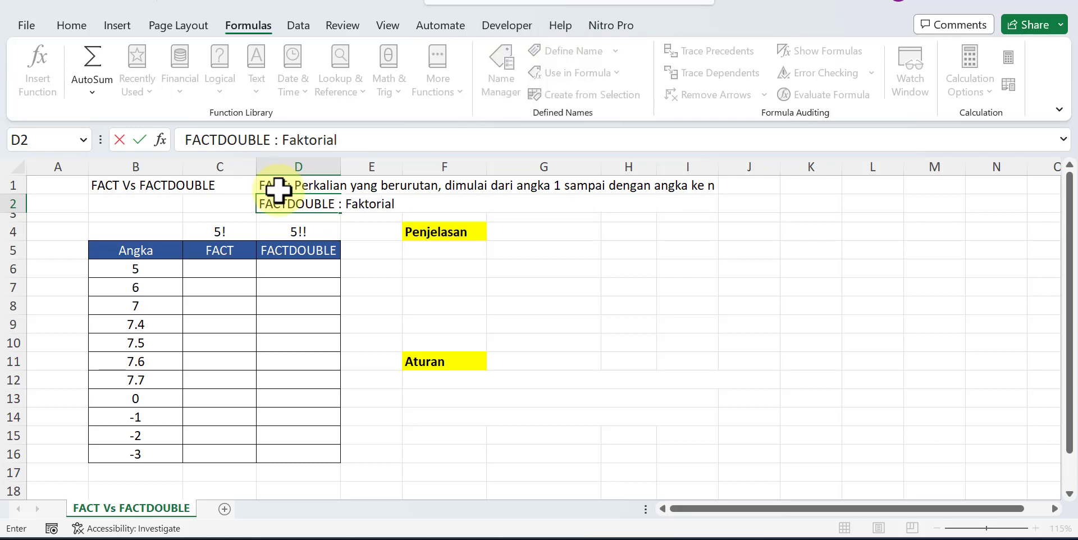
{"action": "type", "text": " yang mengambil"}
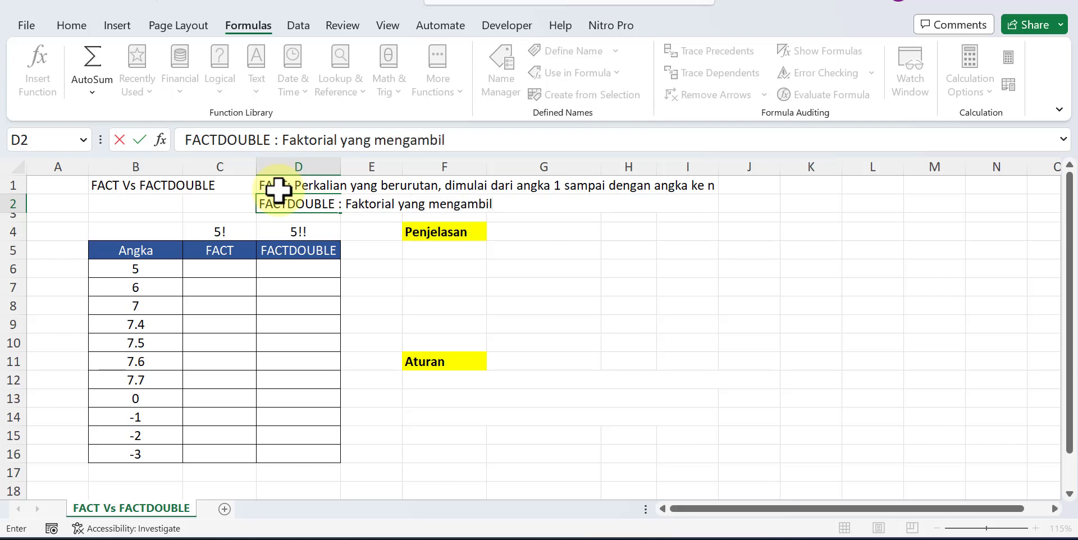
{"action": "type", "text": "tipe angkanya"}
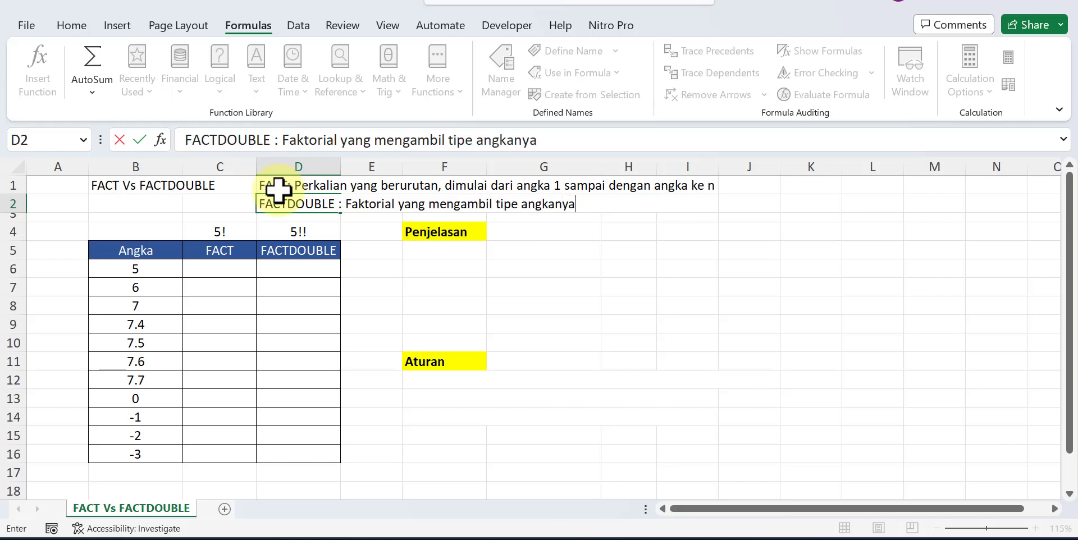
{"action": "type", "text": ", apakah"}
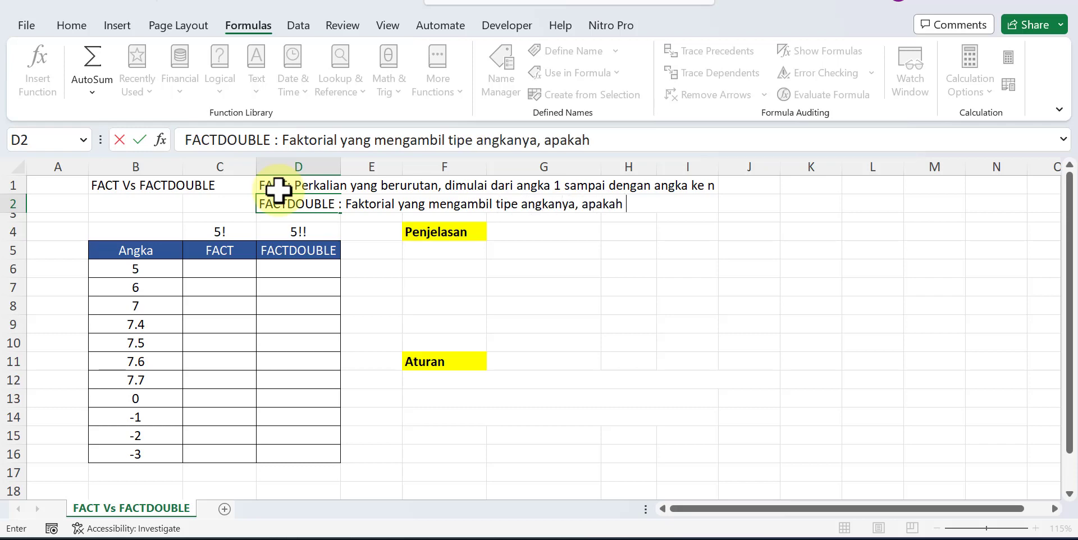
{"action": "type", "text": " tipenya"}
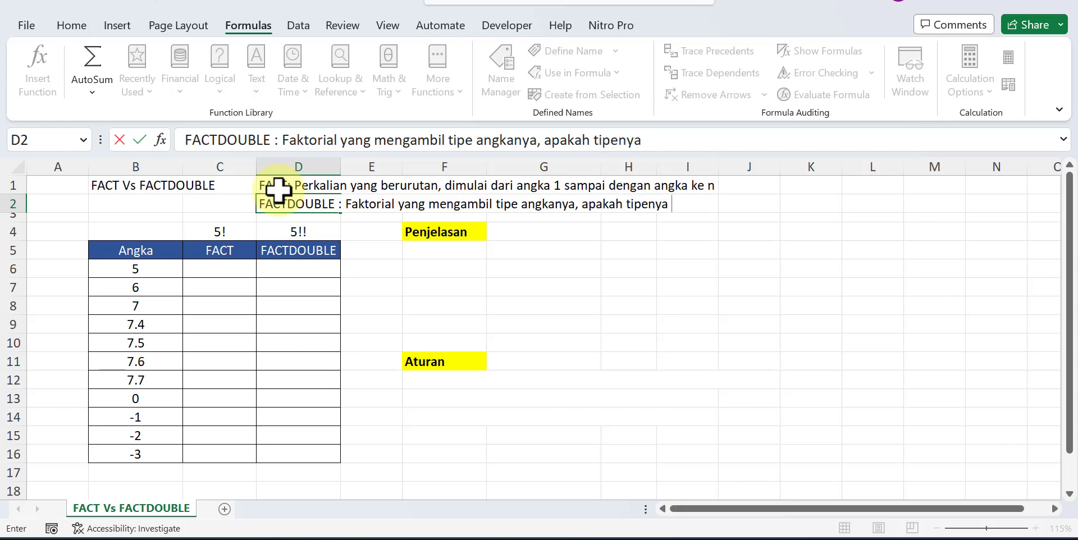
{"action": "type", "text": " ganjil a"}
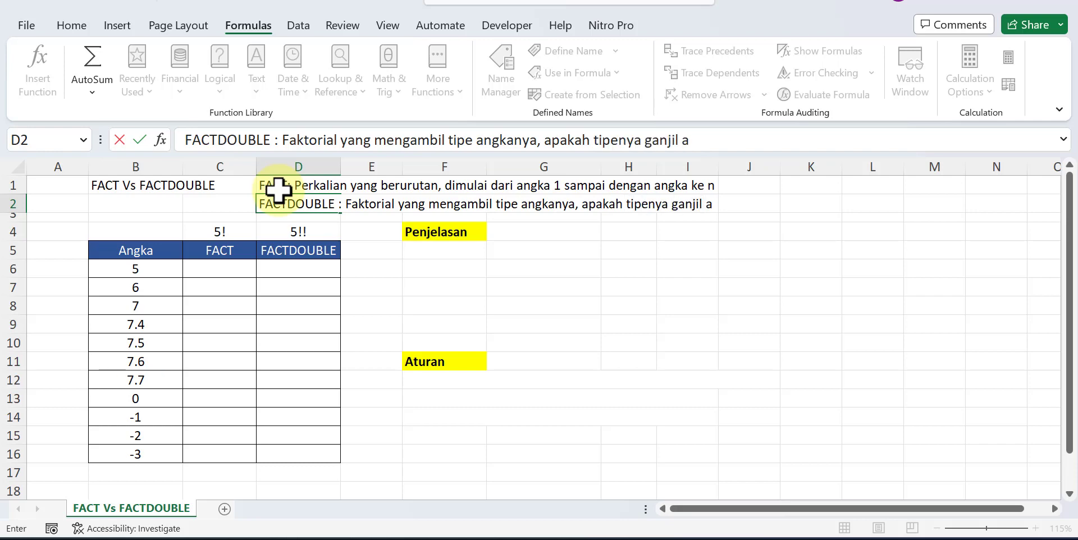
{"action": "type", "text": "tau genap"}
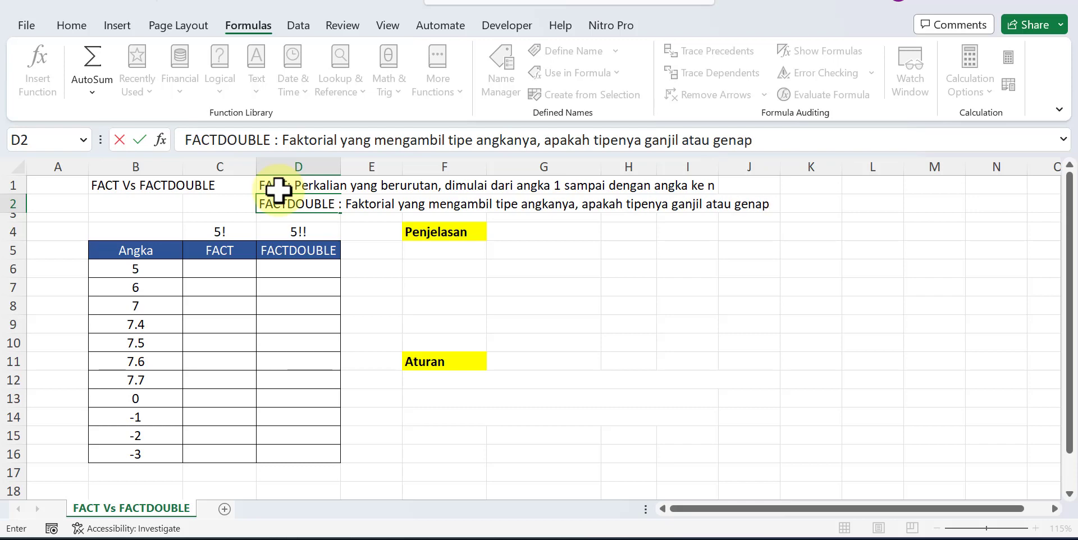
{"action": "key", "text": "Return"}
- Examine the factorial notations above the FACT and FACTDOUBLE headers in cells C4 and D4, leaving their contents unedited
{"action": "key", "text": "Down"}
{"action": "key", "text": "Down"}
{"action": "key", "text": "Down"}
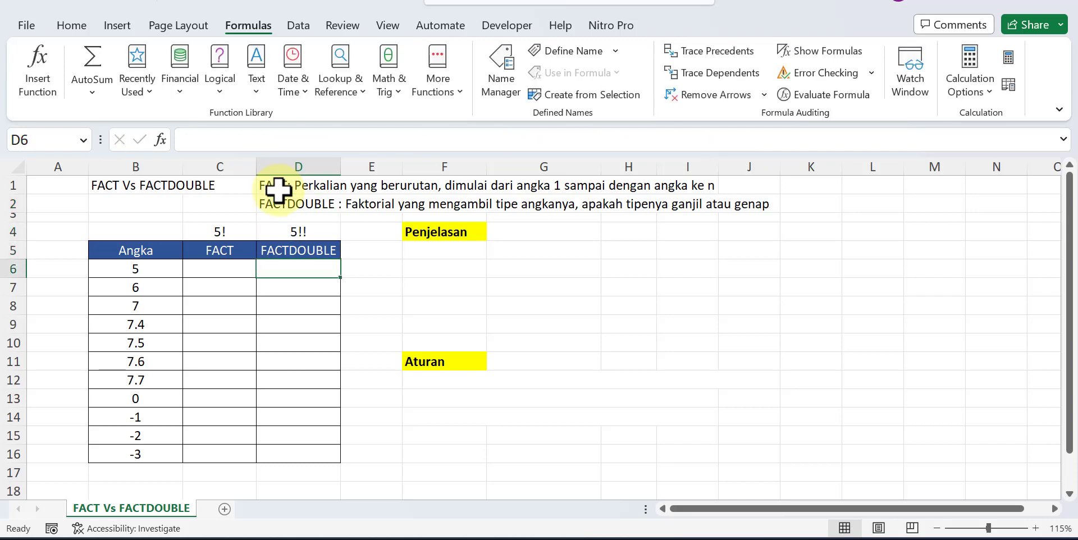
{"action": "key", "text": "Up"}
{"action": "key", "text": "Left"}
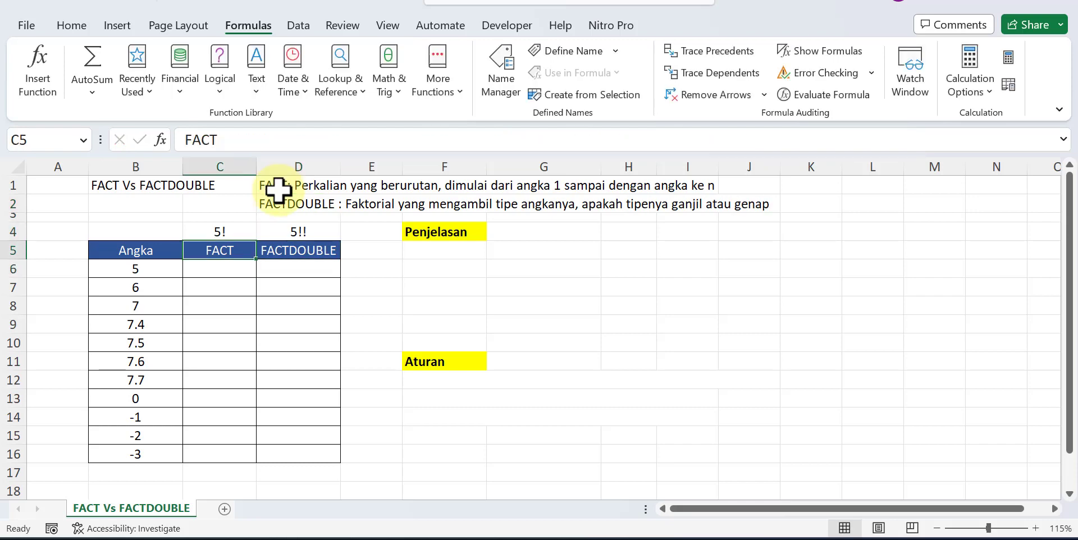
{"action": "double_click", "coordinate": [221, 232]}
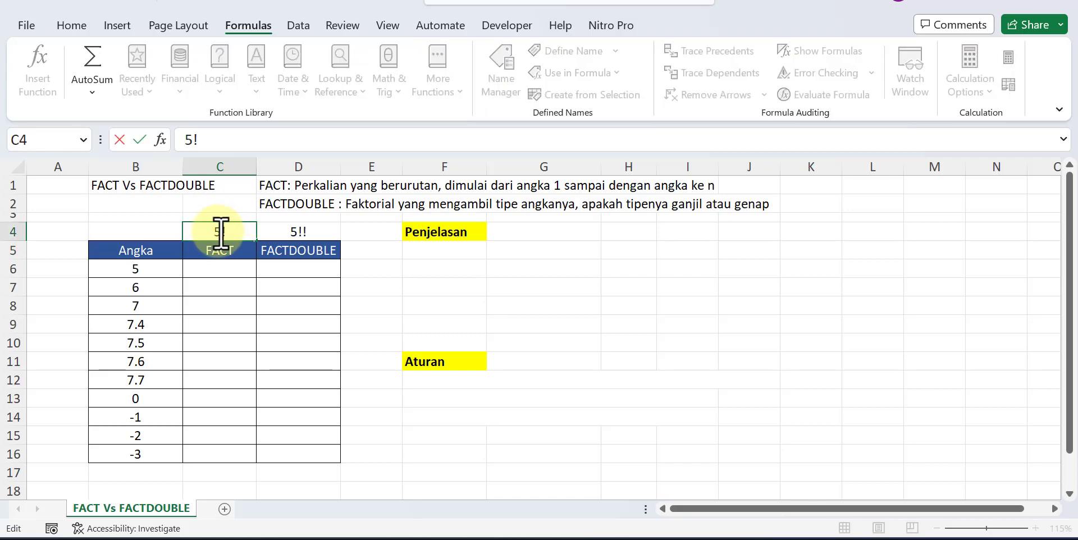
{"action": "left_click_drag", "start_coordinate": [223, 232], "coordinate": [231, 233]}
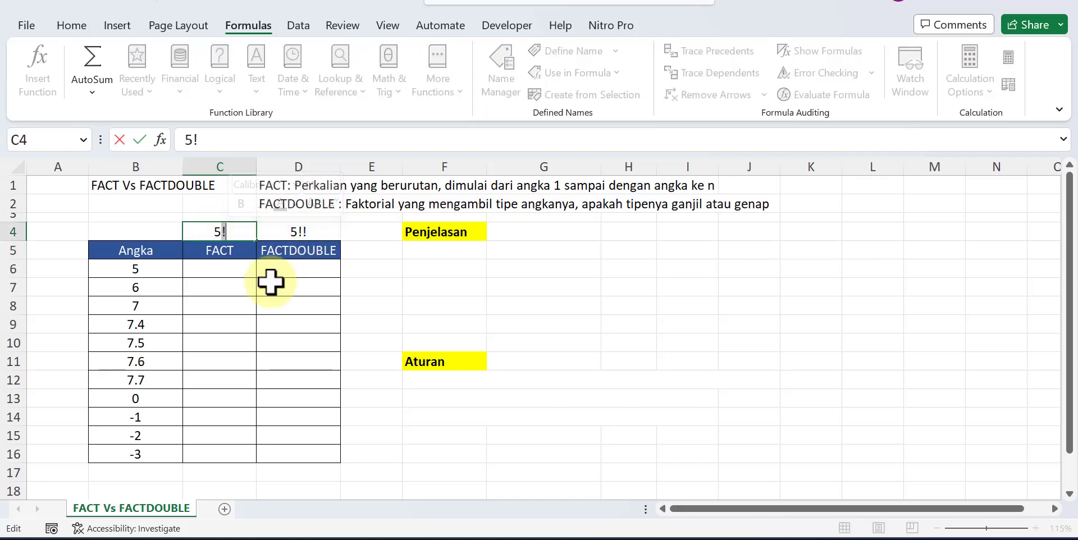
{"action": "key", "text": "Escape"}
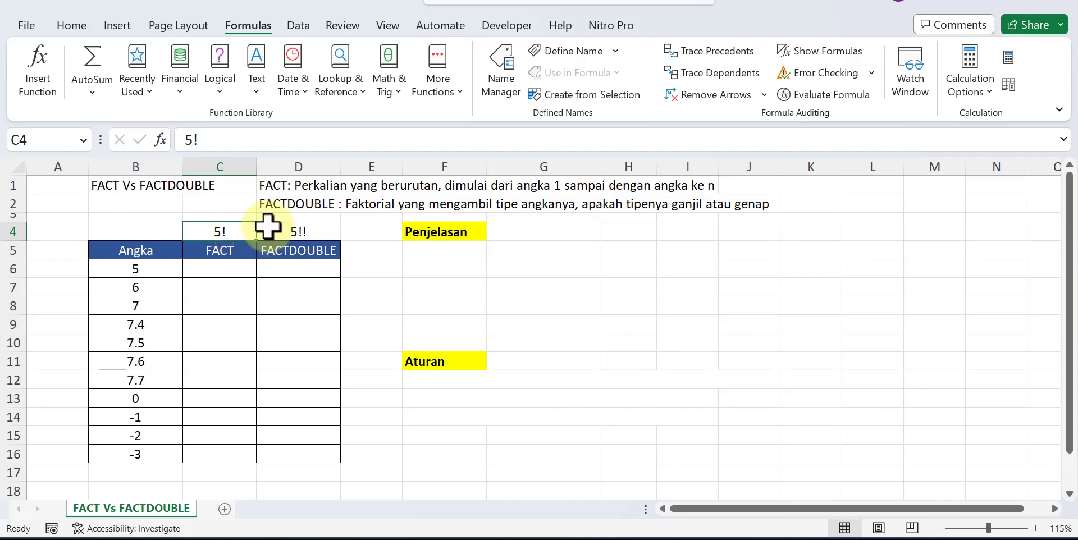
{"action": "left_click", "coordinate": [308, 235]}
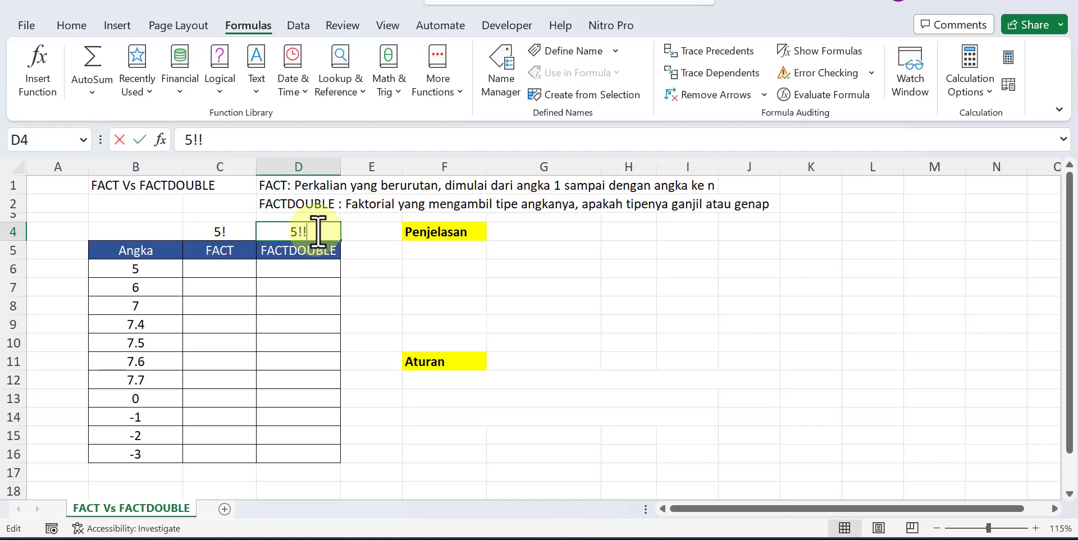
{"action": "double_click", "coordinate": [307, 230]}
{"action": "left_click_drag", "start_coordinate": [298, 231], "coordinate": [344, 241]}
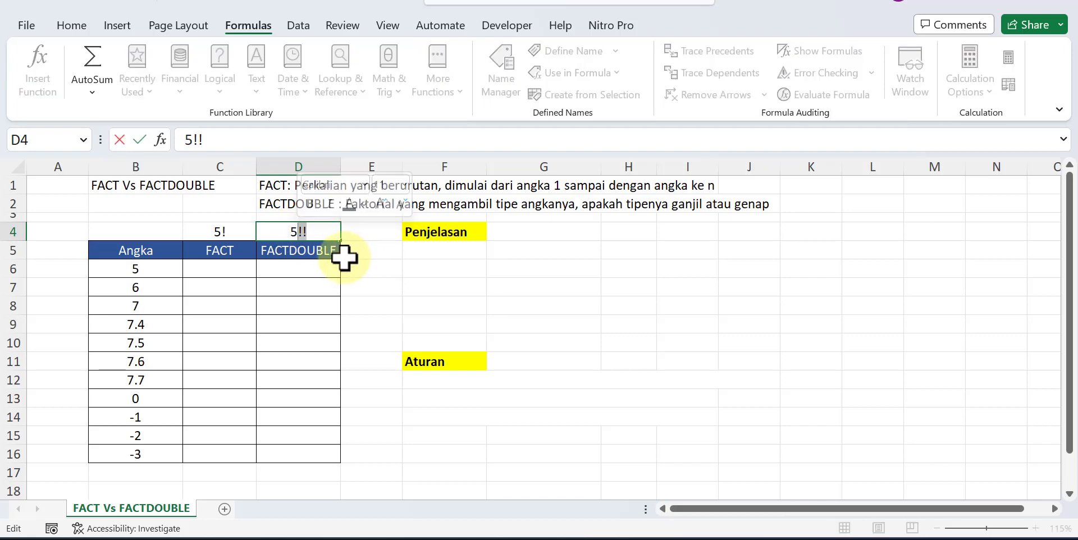
{"action": "key", "text": "Escape"}
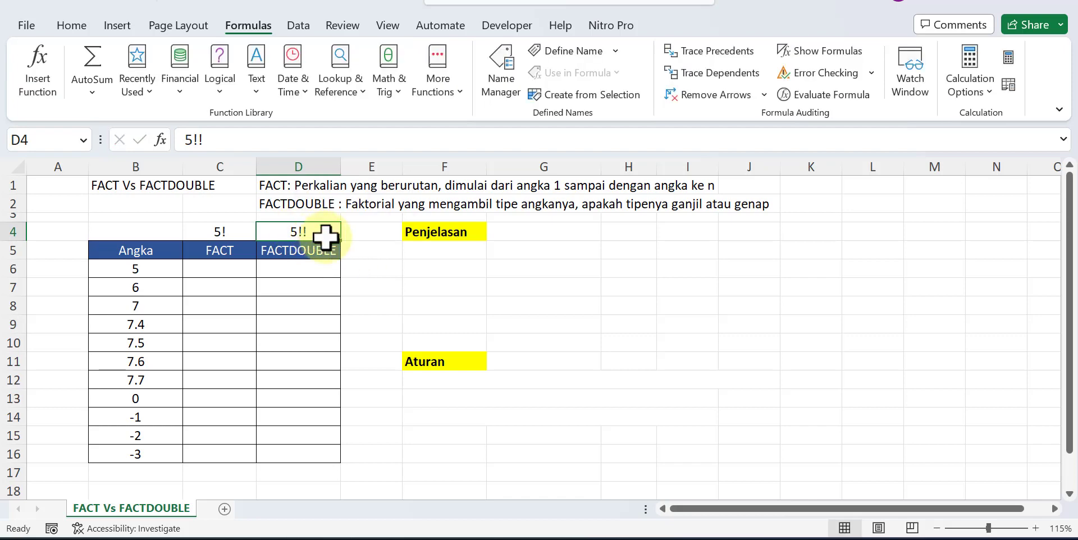
- Set the font colour of the Penjelasan header row F5:H5 and the 5! row F6:H6 to Automatic, and check the formula in H6
{"action": "left_click", "coordinate": [420, 253]}
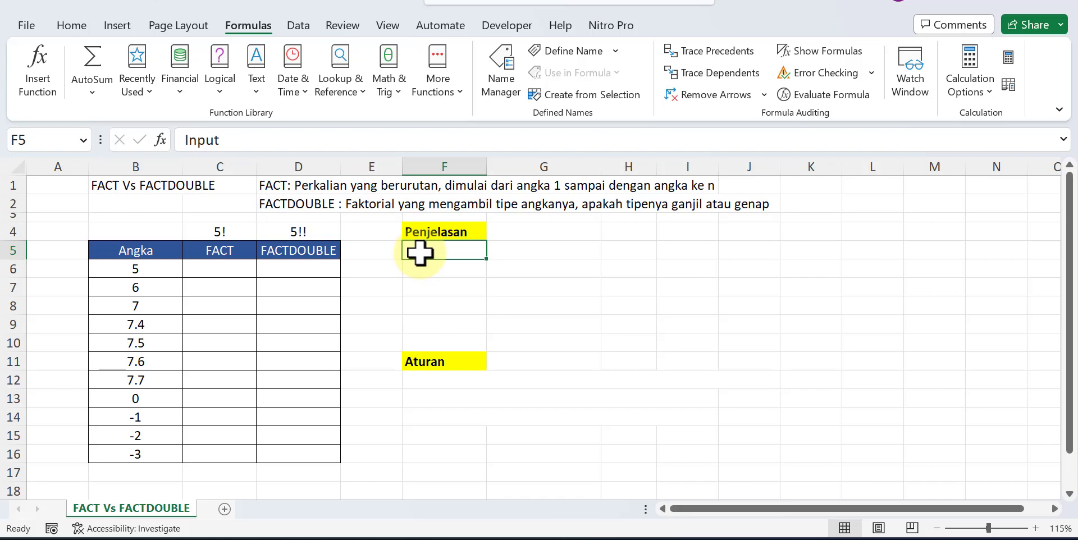
{"action": "key", "text": "shift+Right"}
{"action": "key", "text": "shift+Right"}
{"action": "key", "text": "Down"}
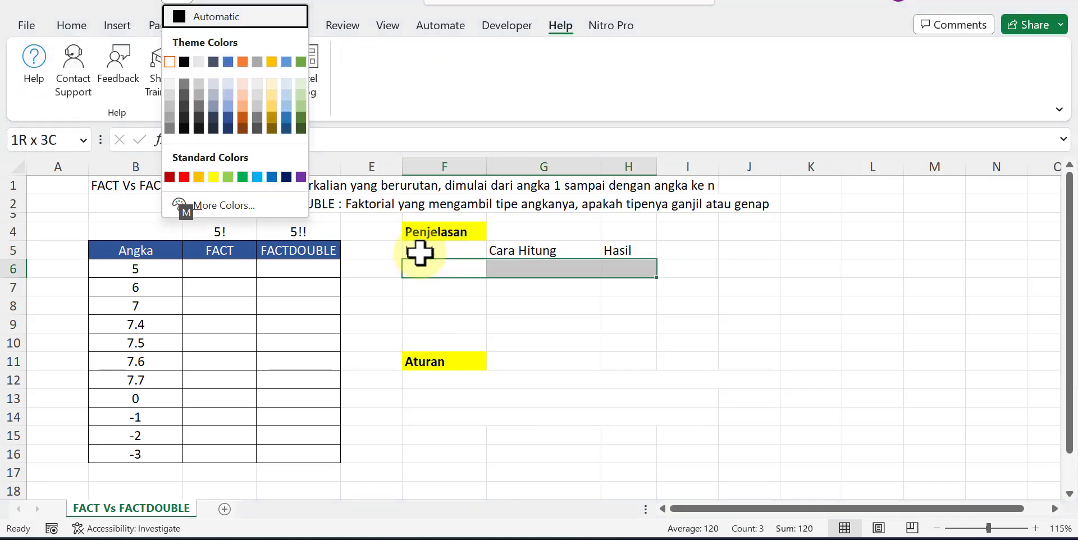
{"action": "type", "text": "5!\t5*4*3*2*1\t120"}
{"action": "key", "text": "Down"}
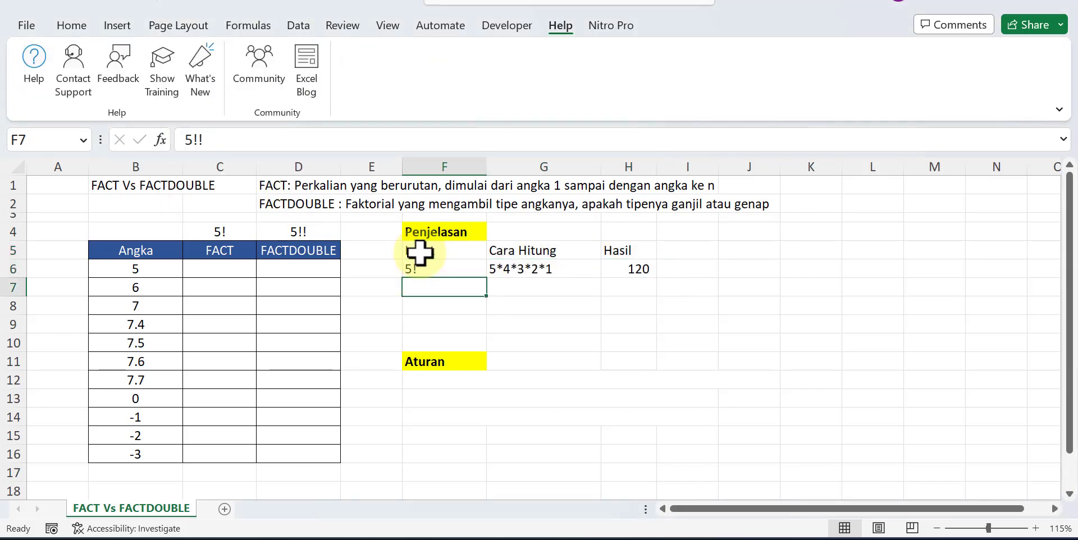
{"action": "key", "text": "Up"}
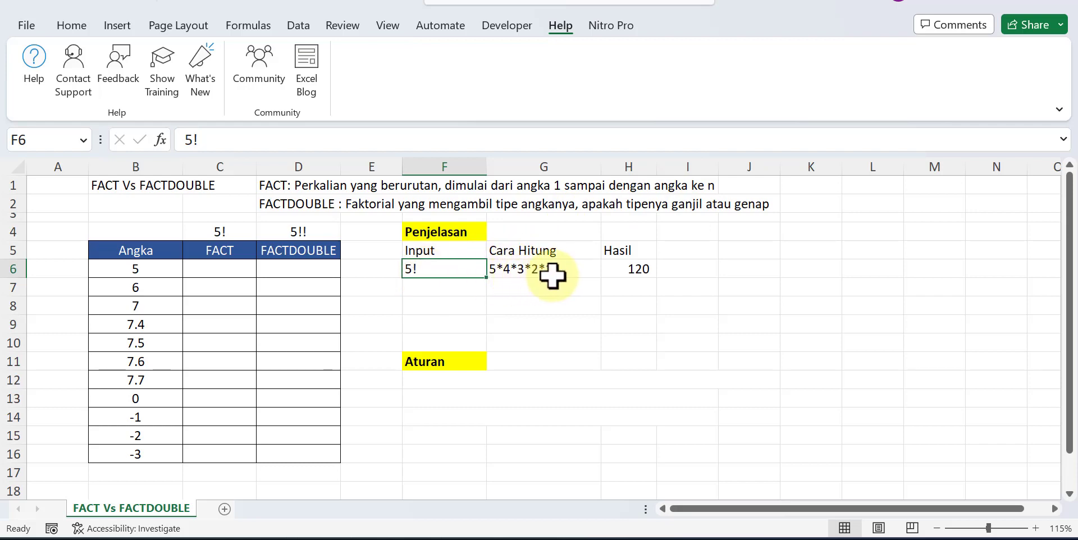
{"action": "left_click", "coordinate": [633, 268]}
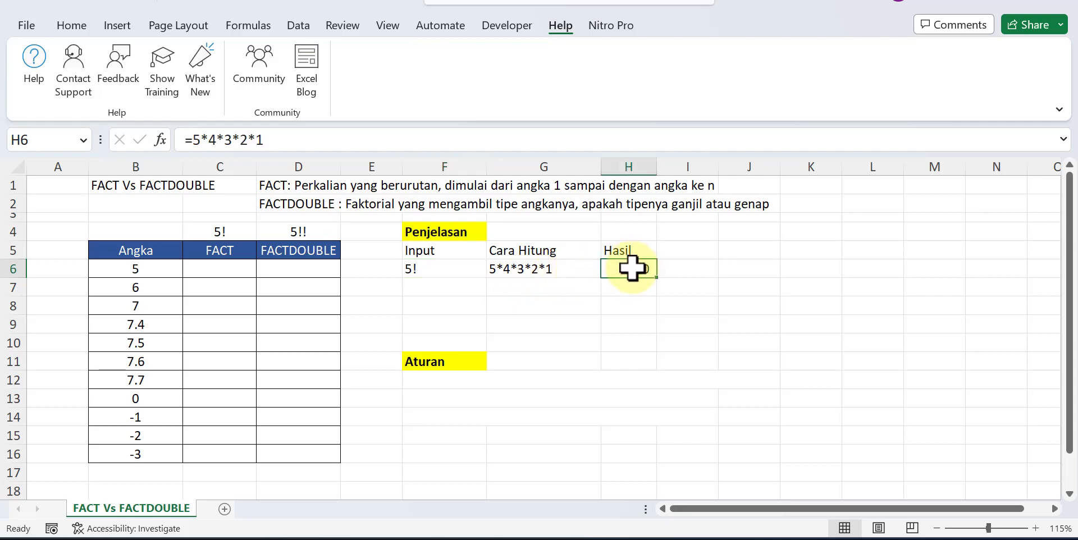
- Calculate the factorial of the number in B6 by entering =FACT(B6) in cell C6
{"action": "left_click_drag", "start_coordinate": [264, 139], "coordinate": [191, 139]}
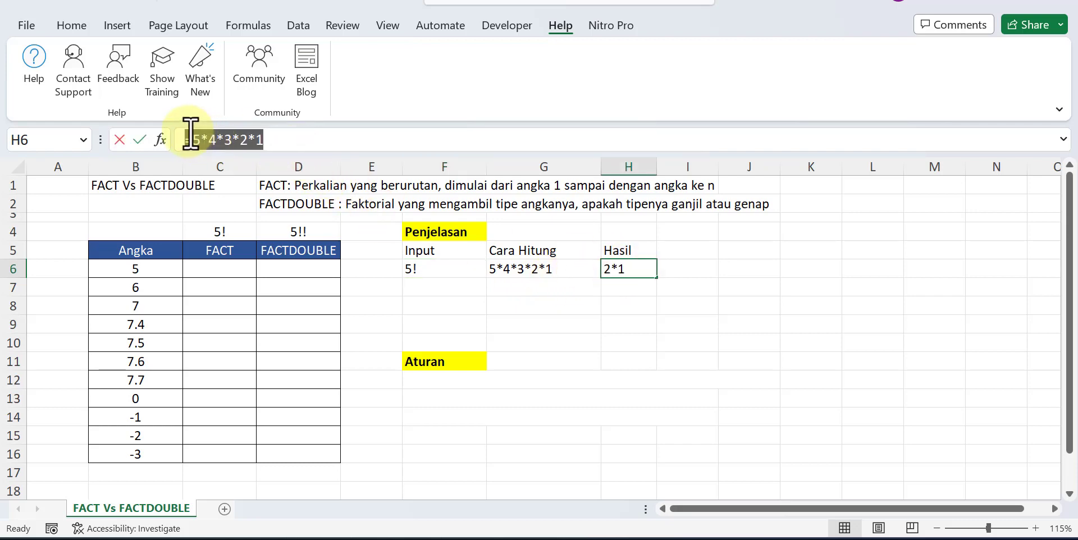
{"action": "key", "text": "Escape"}
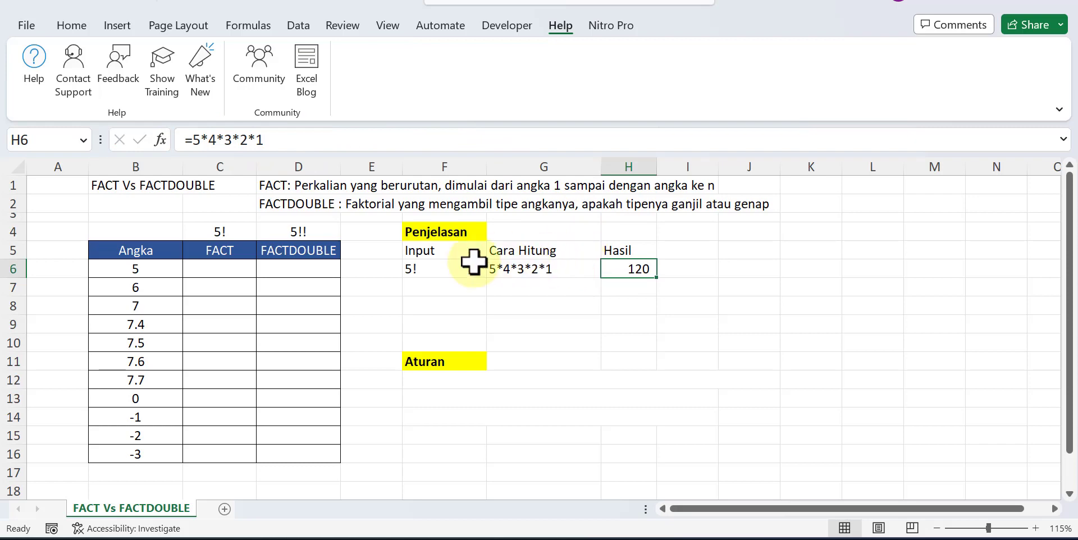
{"action": "left_click", "coordinate": [236, 267]}
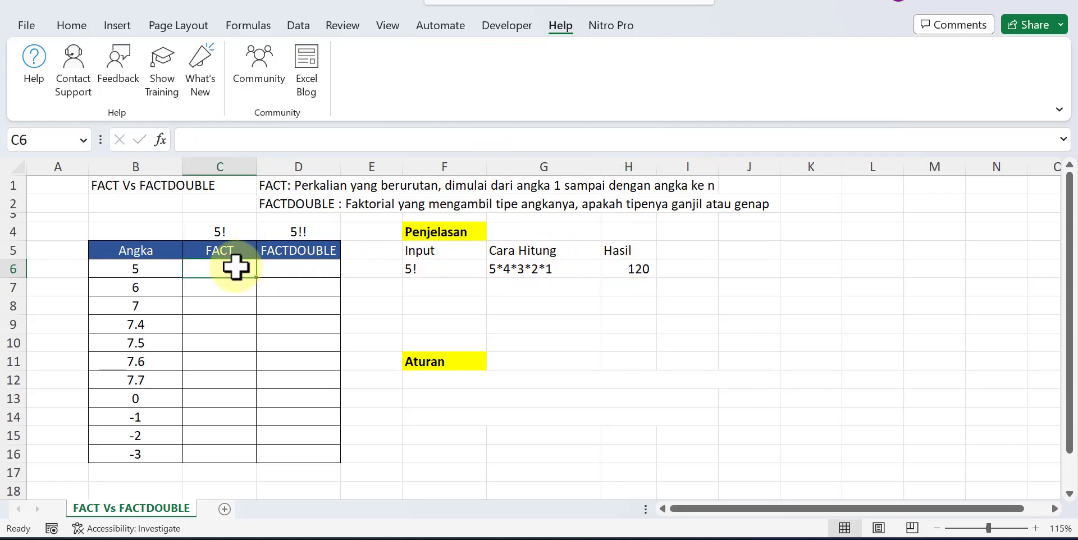
{"action": "type", "text": "=fact"}
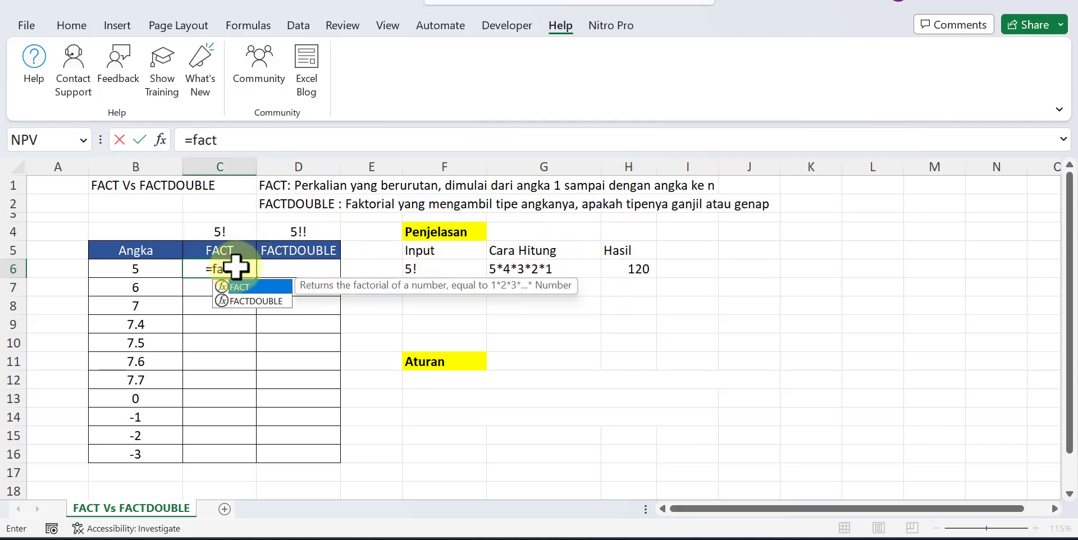
{"action": "key", "text": "Tab"}
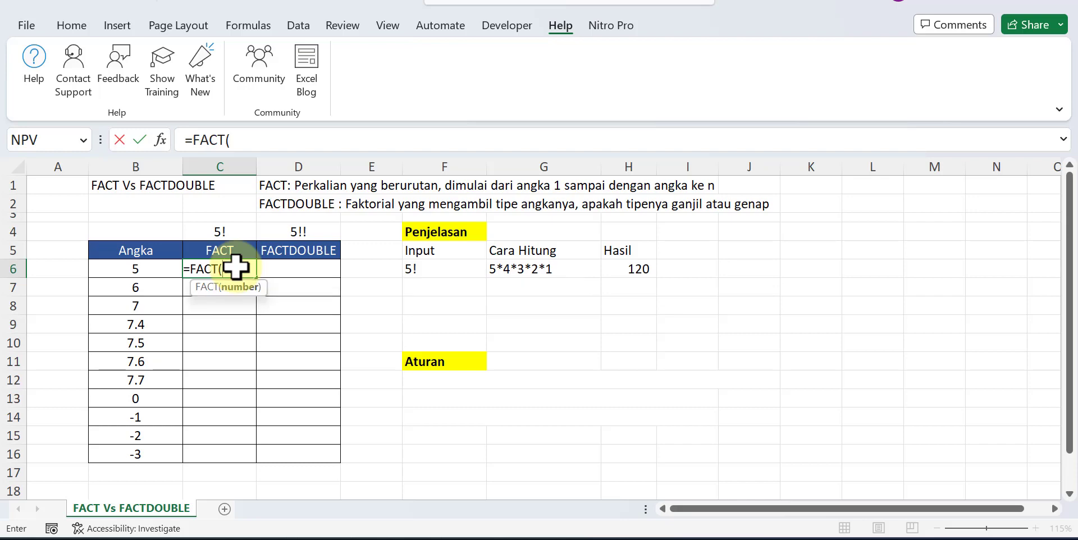
{"action": "key", "text": "Left"}
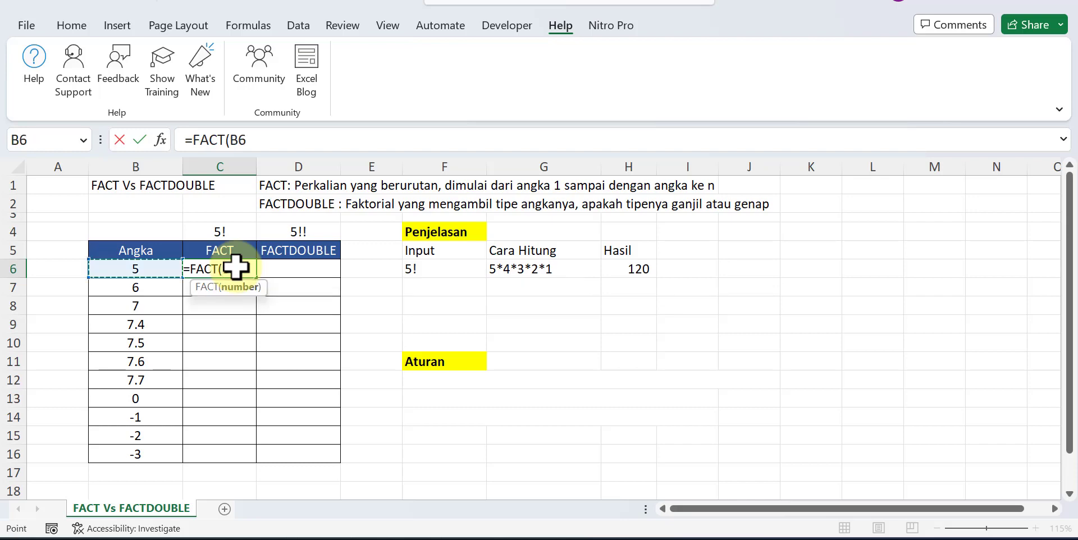
{"action": "type", "text": ")"}
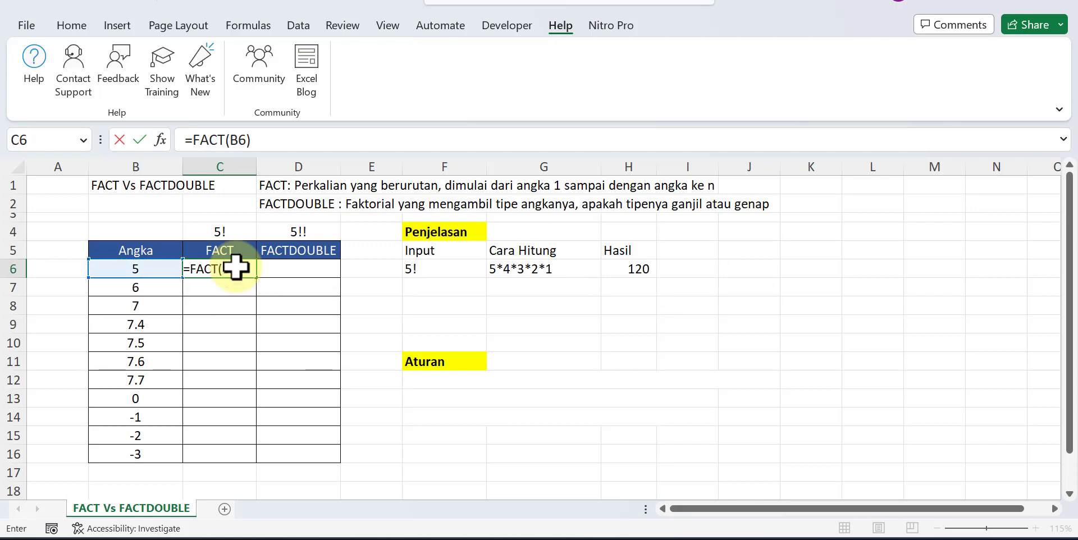
{"action": "key", "text": "Return"}
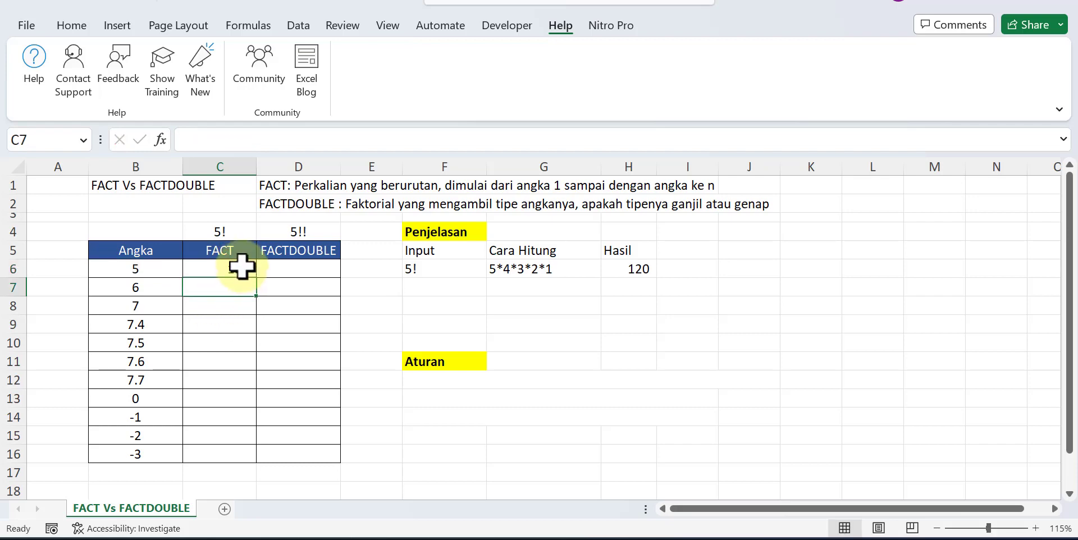
{"action": "left_click", "coordinate": [239, 269]}
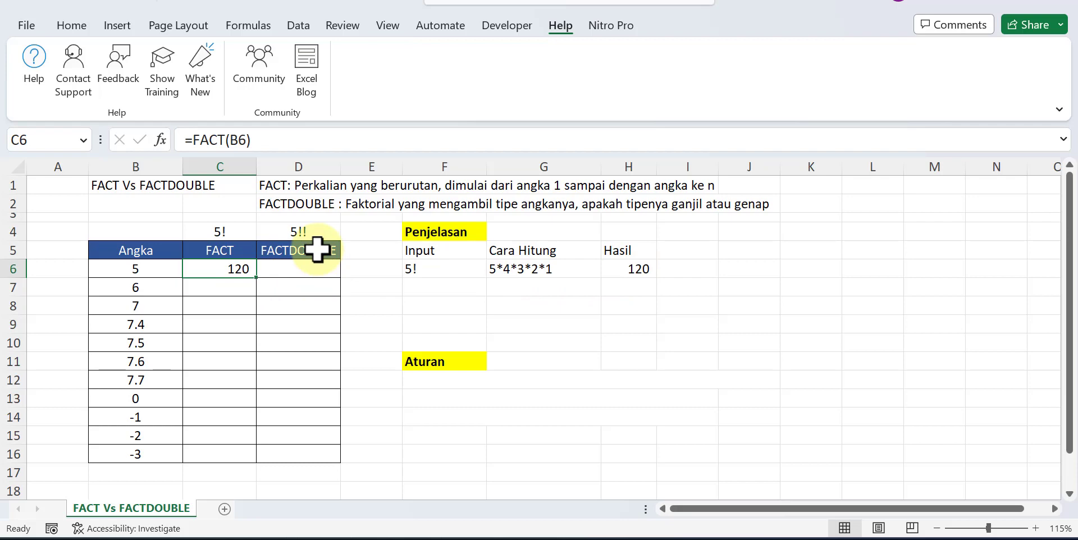
- Set the font colour of the 5!! explanation row F7:H7 to Automatic, and check its calculation and the formula in H7
{"action": "left_click_drag", "start_coordinate": [433, 287], "coordinate": [639, 289]}
{"action": "key", "text": "alt+5"}
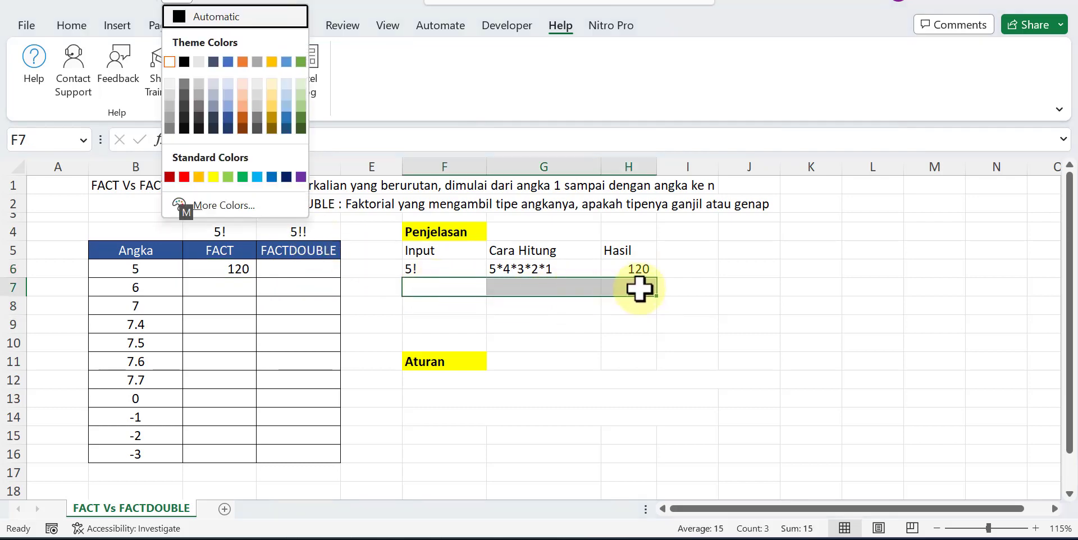
{"action": "key", "text": "Return"}
{"action": "key", "text": "Down"}
{"action": "key", "text": "Left"}
{"action": "key", "text": "Up"}
{"action": "key", "text": "Right"}
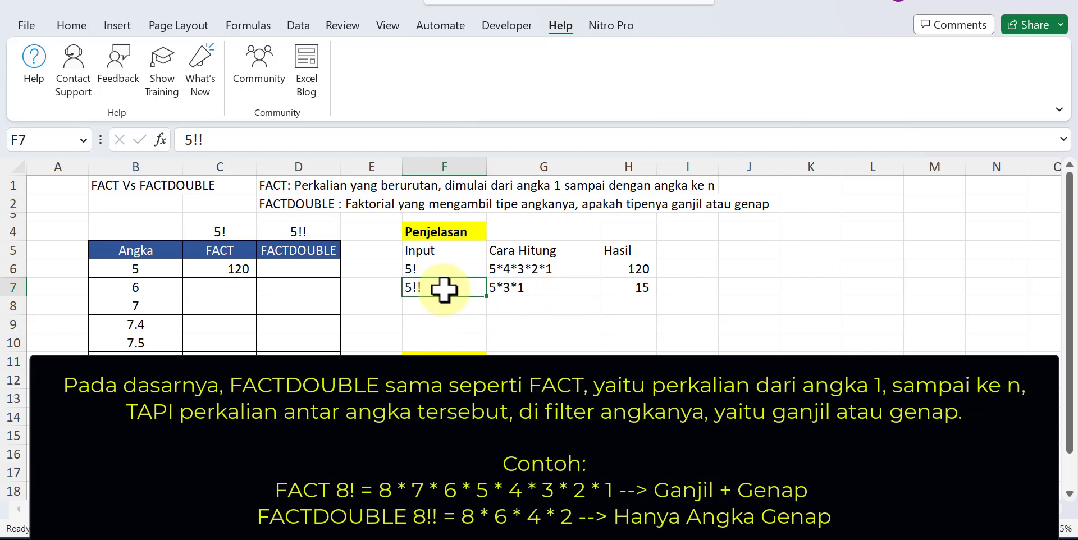
{"action": "left_click", "coordinate": [505, 284]}
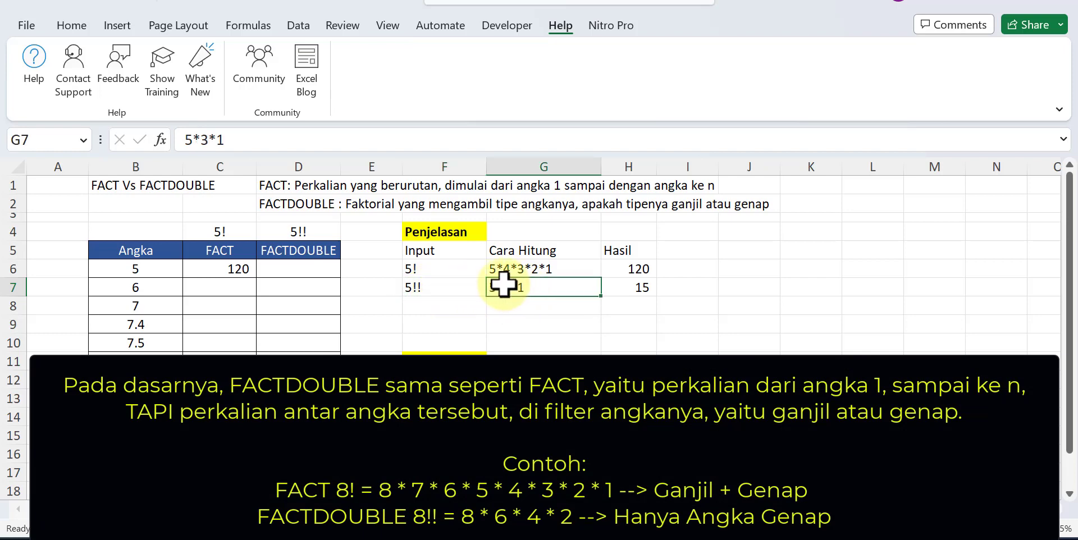
{"action": "left_click_drag", "start_coordinate": [450, 290], "coordinate": [514, 290]}
{"action": "left_click", "coordinate": [516, 290]}
{"action": "left_click", "coordinate": [624, 286]}
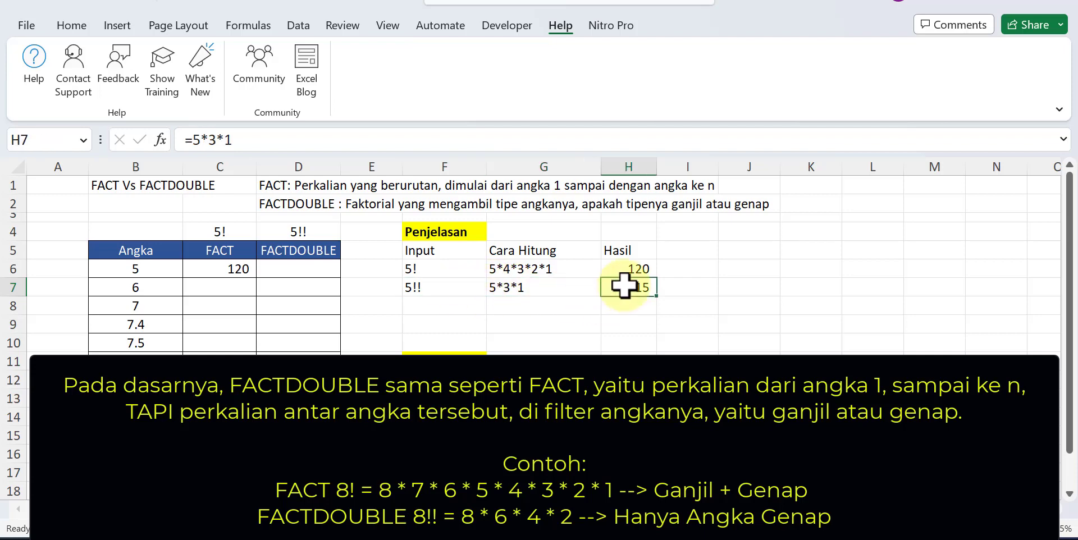
- Enter =FACTDOUBLE(B6) in cell D6 and compare it with the manual calculation in H7
{"action": "left_click", "coordinate": [294, 268]}
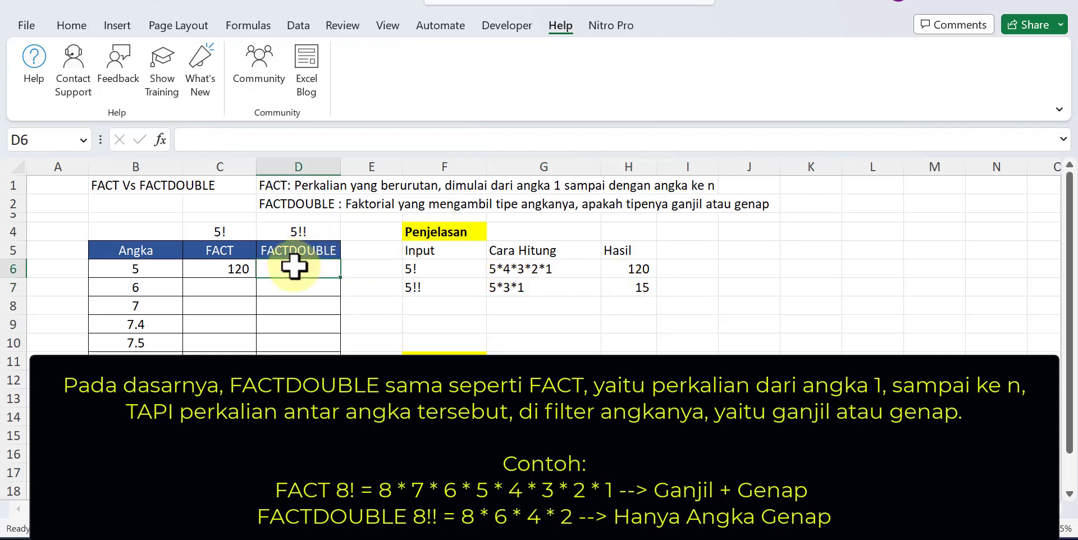
{"action": "type", "text": "=fa"}
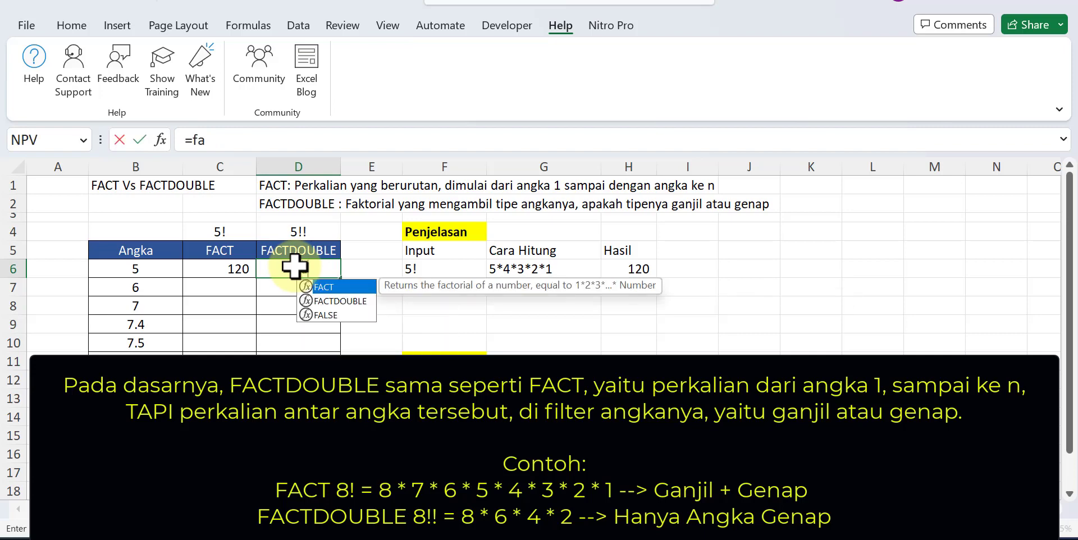
{"action": "key", "text": "Down"}
{"action": "key", "text": "Tab"}
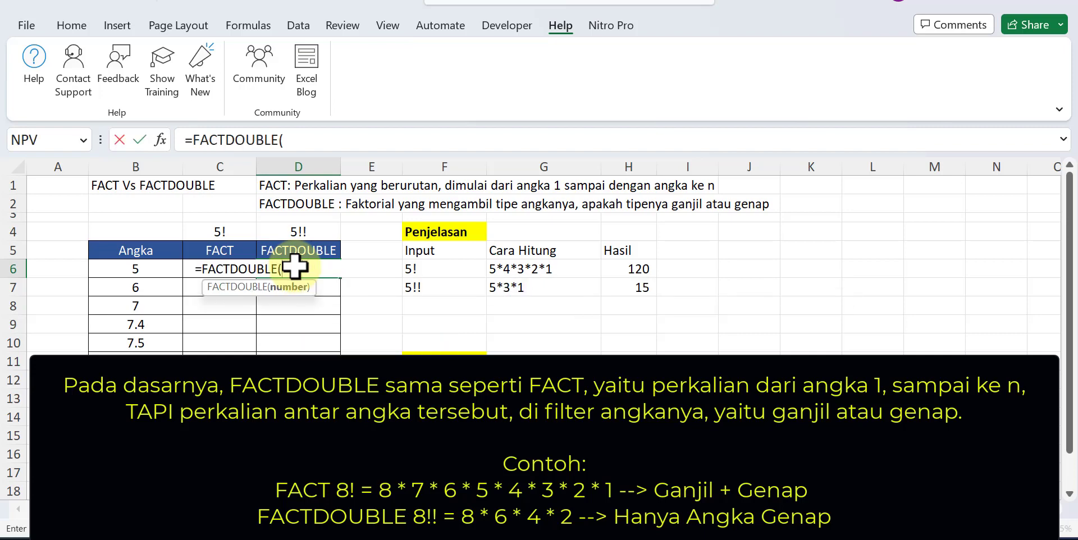
{"action": "key", "text": "Left"}
{"action": "key", "text": "Left"}
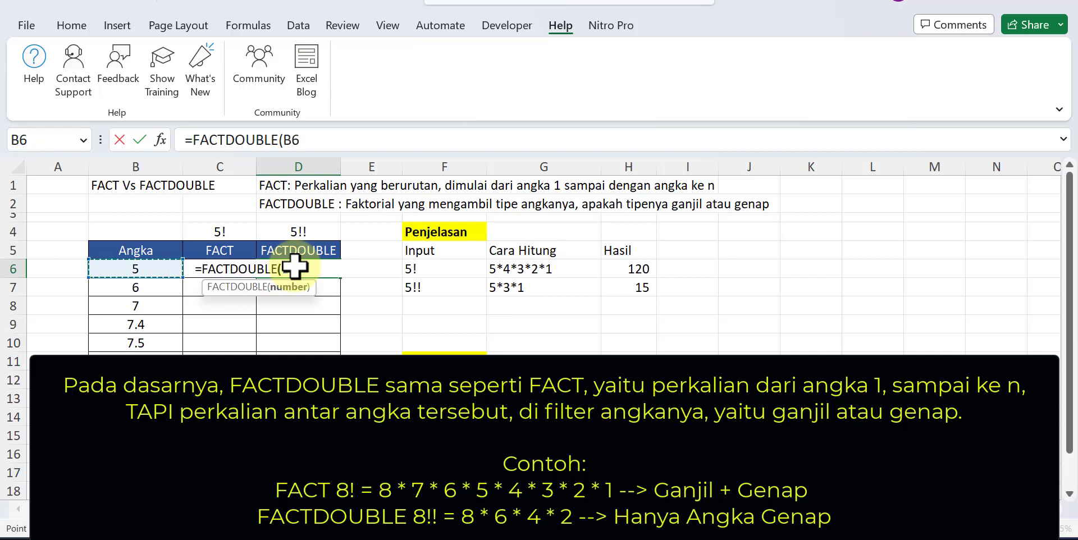
{"action": "key", "text": "Return"}
{"action": "left_click", "coordinate": [294, 268]}
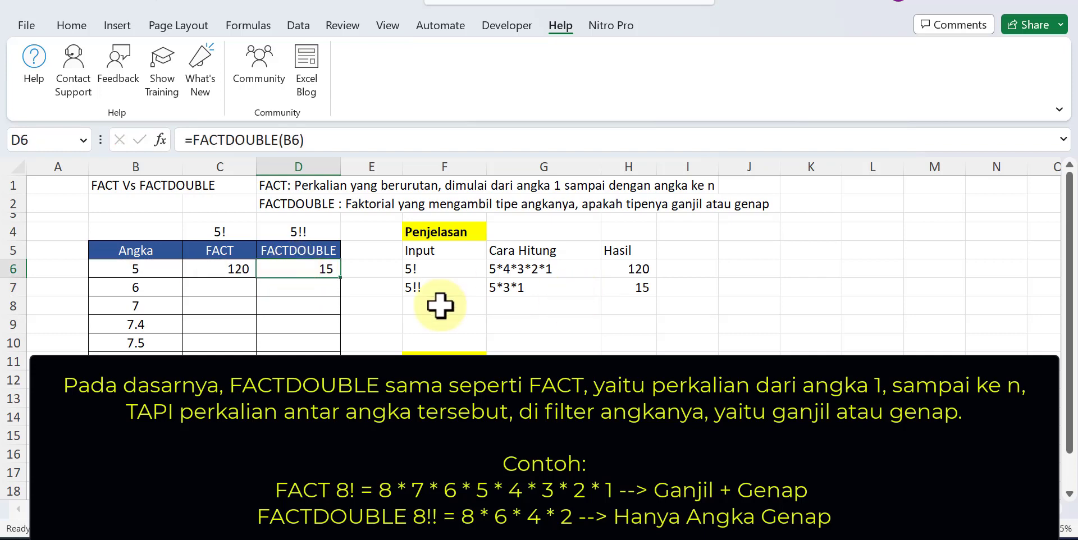
{"action": "left_click", "coordinate": [639, 287]}
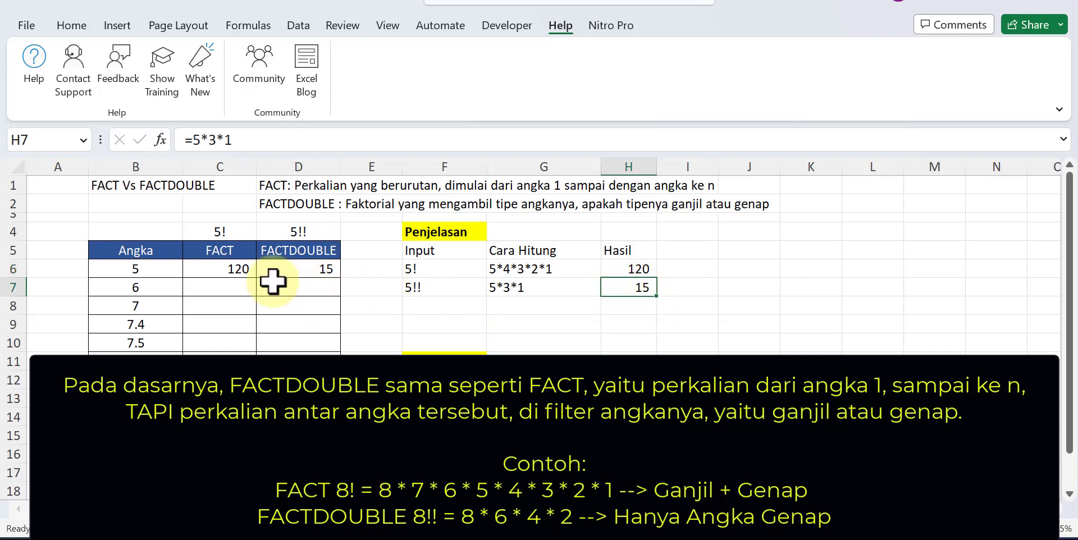
- Copy the FACT formula from C6 down to C7 and check the copied formula
{"action": "left_click", "coordinate": [223, 272]}
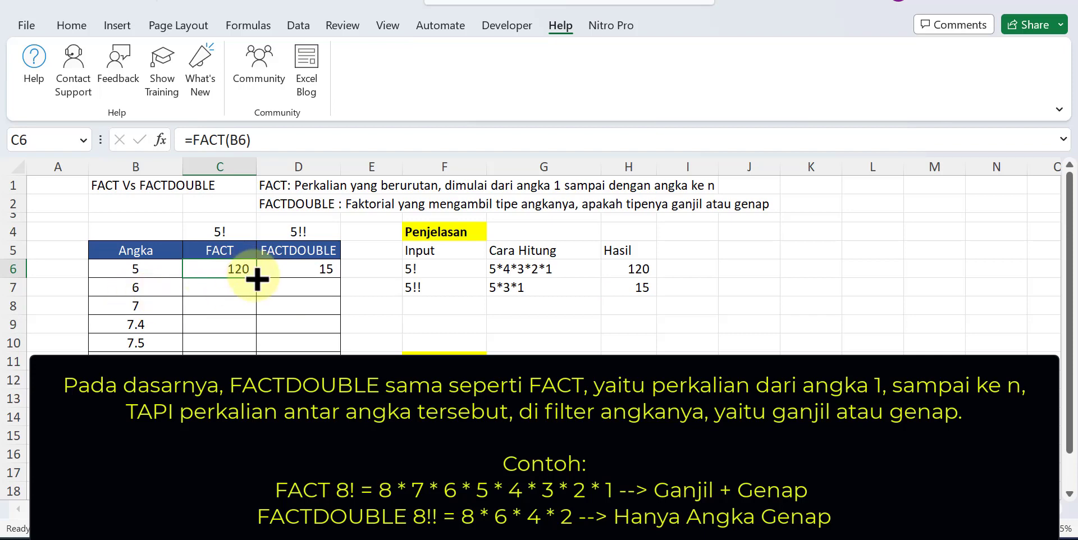
{"action": "mouse_move", "coordinate": [257, 278]}
{"action": "left_mouse_down"}
{"action": "mouse_move", "coordinate": [257, 293]}
{"action": "mouse_move", "coordinate": [246, 290]}
{"action": "left_mouse_up"}
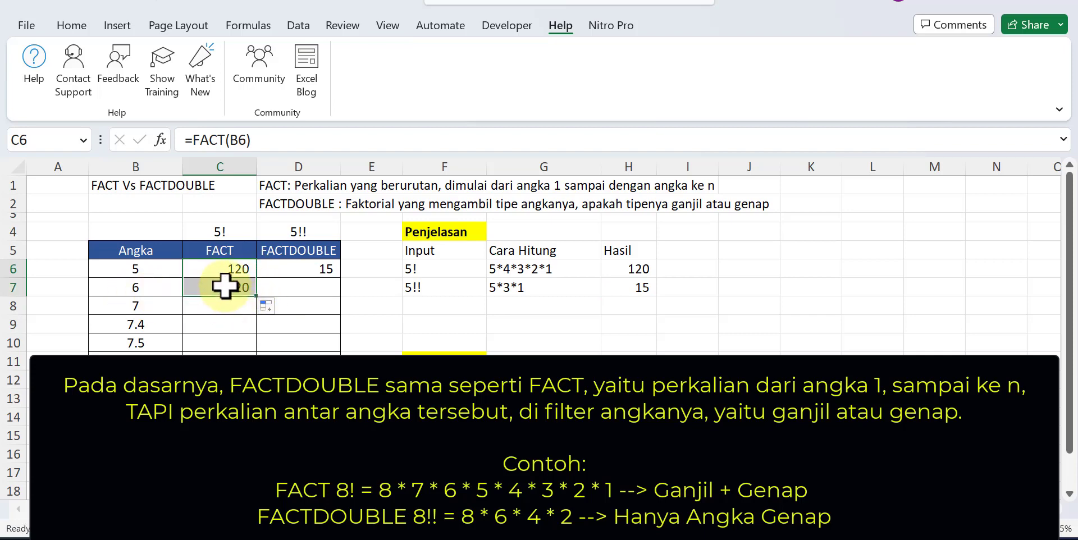
{"action": "left_click", "coordinate": [225, 287]}
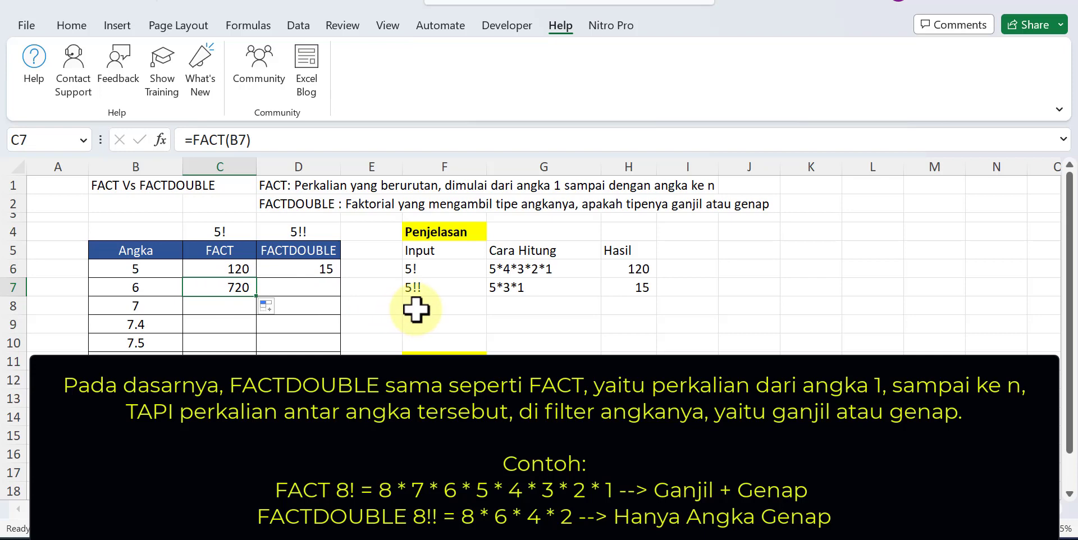
- Set the font colour of the 6! explanation row F8:H8 to Automatic and compare H8 with the FACT formula in C7
{"action": "left_click_drag", "start_coordinate": [413, 306], "coordinate": [614, 315]}
{"action": "key", "text": "alt+h"}
{"action": "key", "text": "f"}
{"action": "key", "text": "c"}
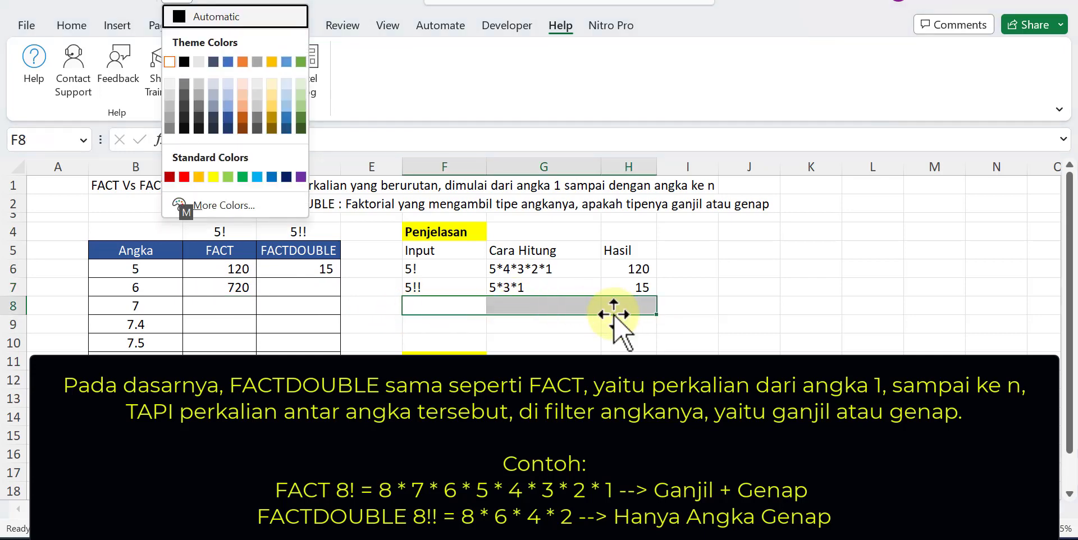
{"action": "key", "text": "Return"}
{"action": "key", "text": "Down"}
{"action": "key", "text": "Up"}
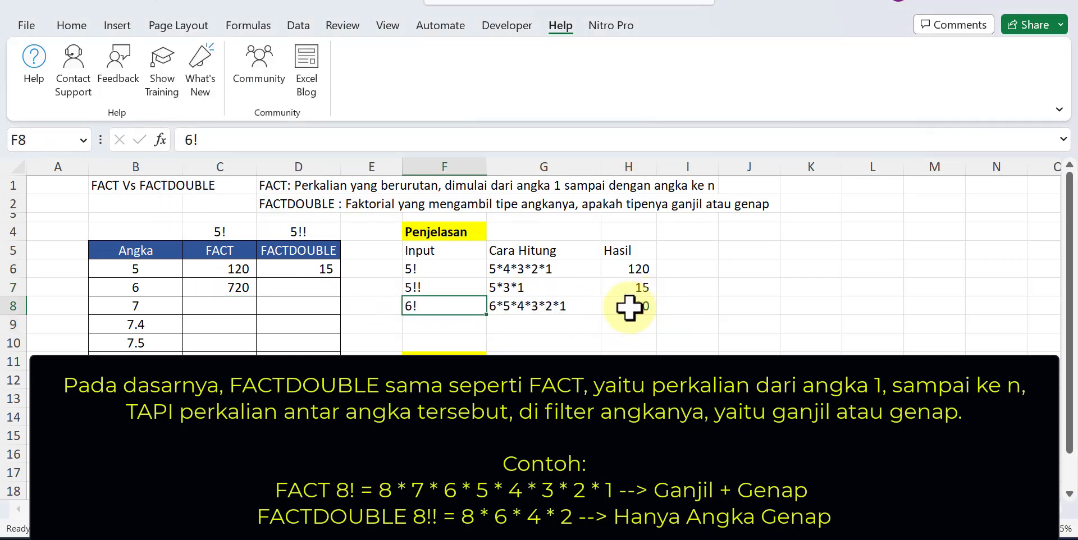
{"action": "left_click", "coordinate": [629, 305]}
{"action": "left_click", "coordinate": [237, 288]}
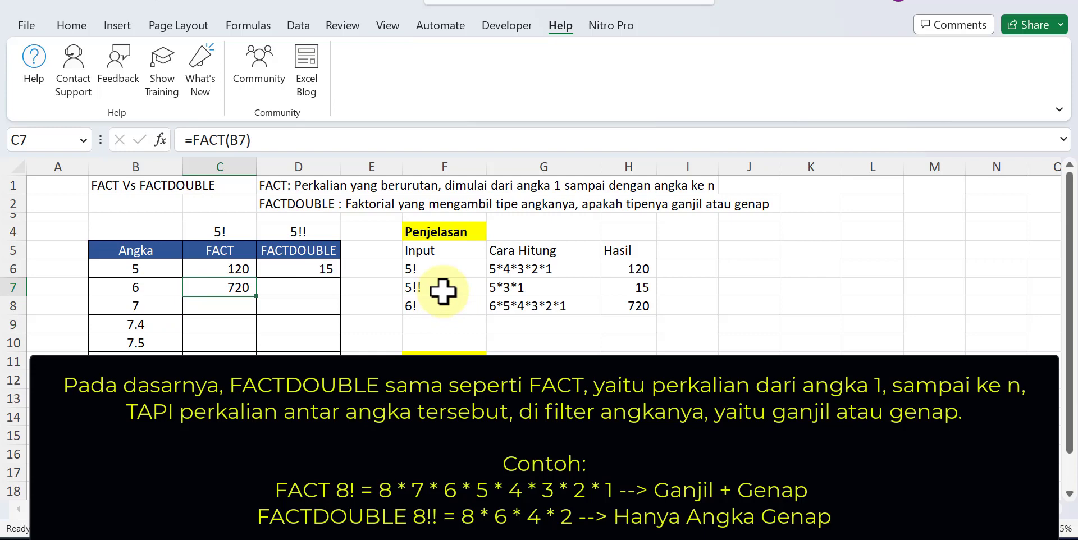
- Set the font colour of the 6!! explanation row F9:H9 to Automatic and check the formula in H9
{"action": "left_click_drag", "start_coordinate": [432, 323], "coordinate": [615, 321]}
{"action": "key", "text": "alt+4"}
{"action": "key", "text": "Return"}
{"action": "key", "text": "Down"}
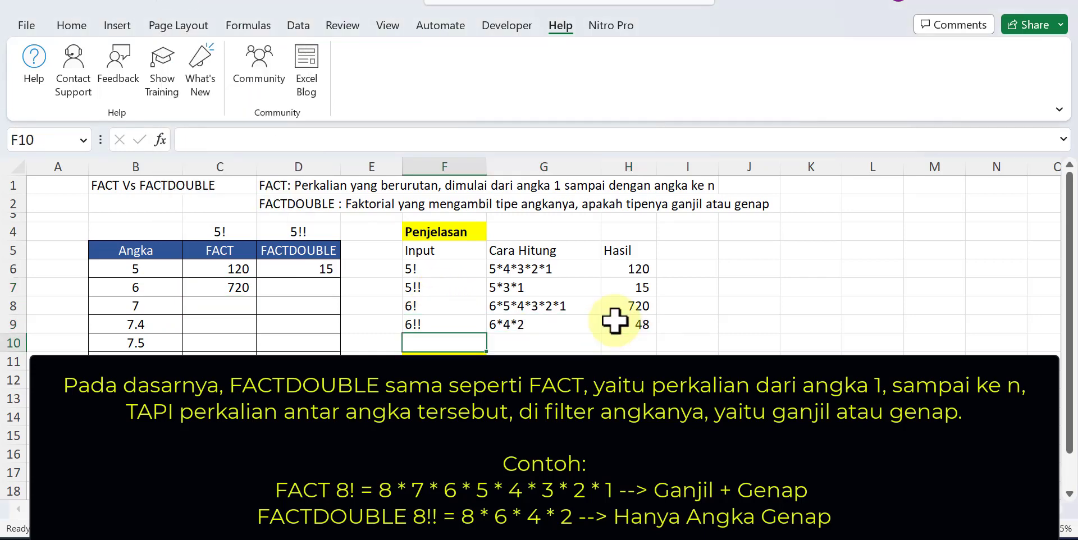
{"action": "key", "text": "Up"}
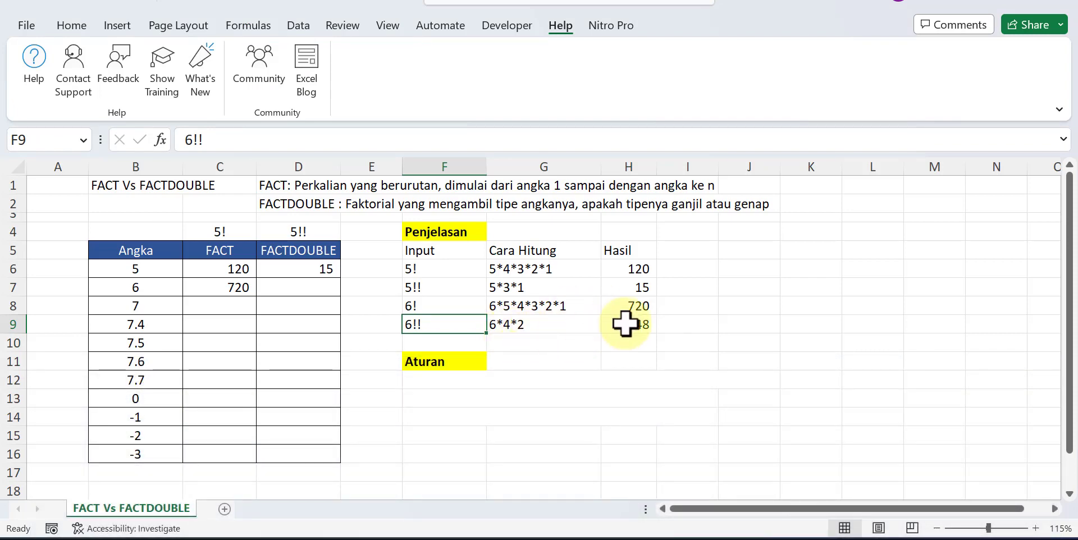
{"action": "left_click", "coordinate": [625, 324]}
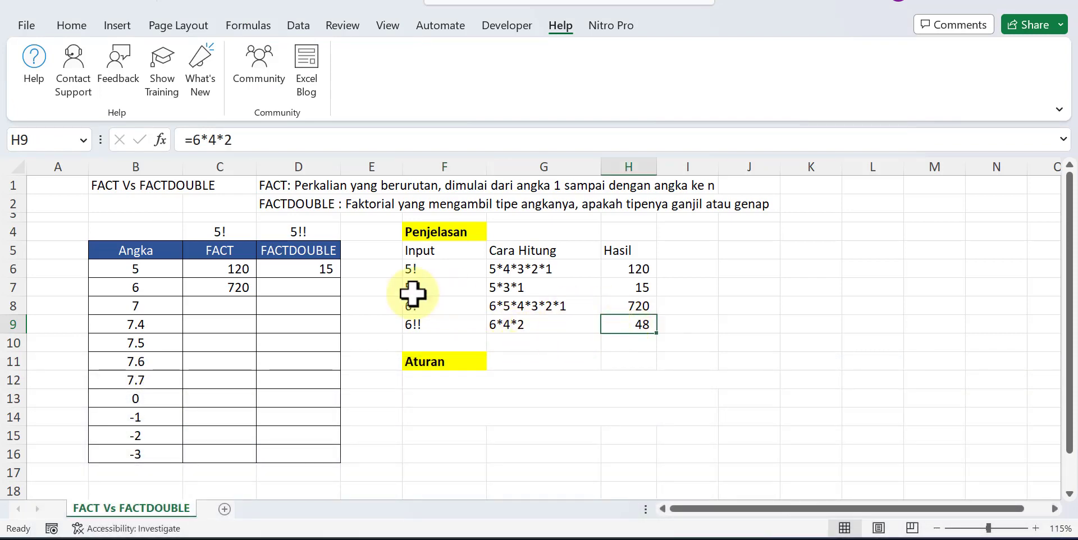
- Copy the FACTDOUBLE formula from D6 down to D7 and check the copied formula
{"action": "left_click", "coordinate": [323, 274]}
{"action": "left_click_drag", "start_coordinate": [341, 283], "coordinate": [315, 308]}
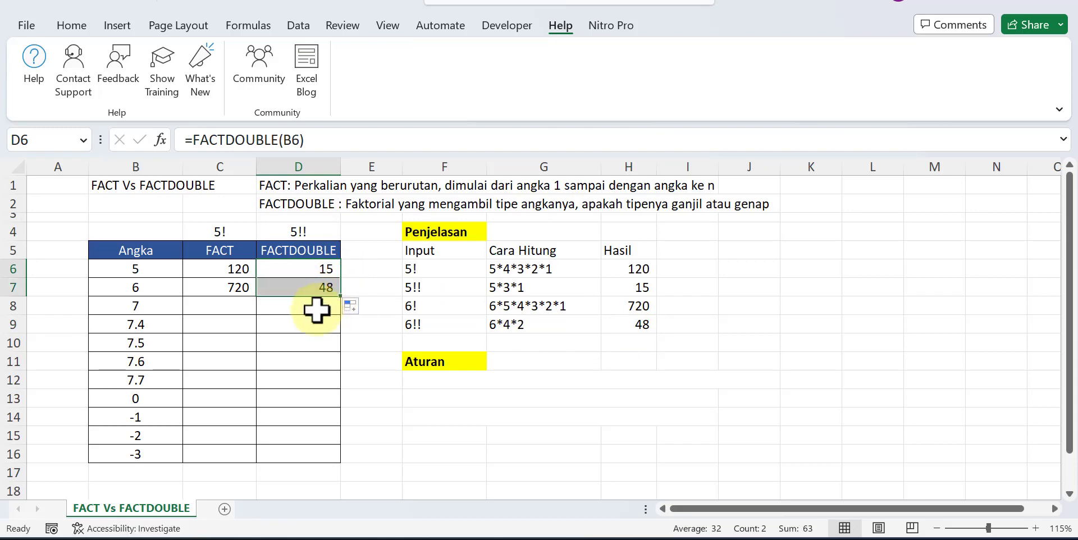
{"action": "left_click", "coordinate": [321, 286]}
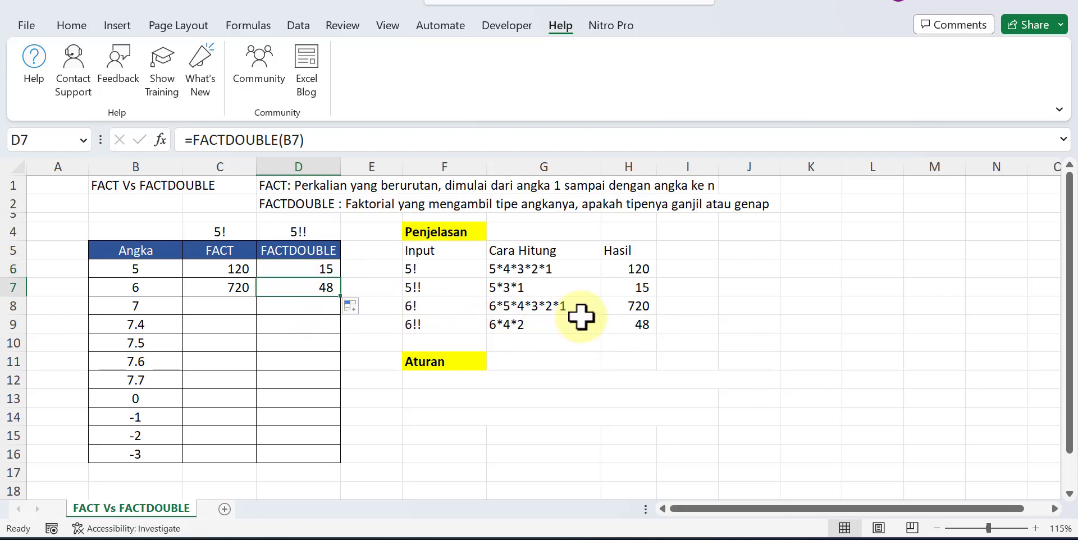
- Copy the FACT and FACTDOUBLE formulas from C7:D7 down to row 8 and check both copies
{"action": "left_click_drag", "start_coordinate": [220, 292], "coordinate": [336, 316]}
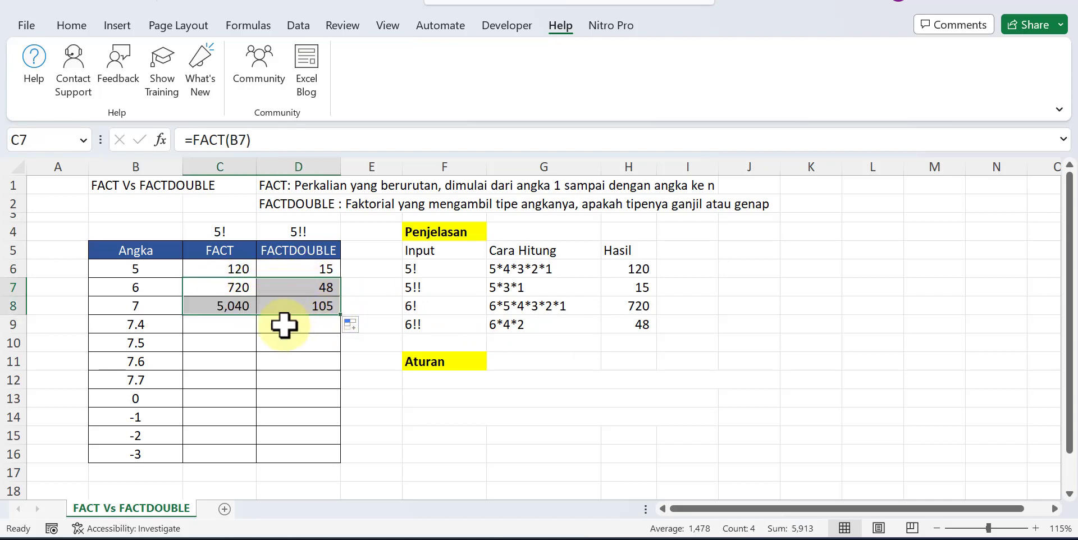
{"action": "left_click", "coordinate": [248, 307]}
{"action": "left_click", "coordinate": [291, 308]}
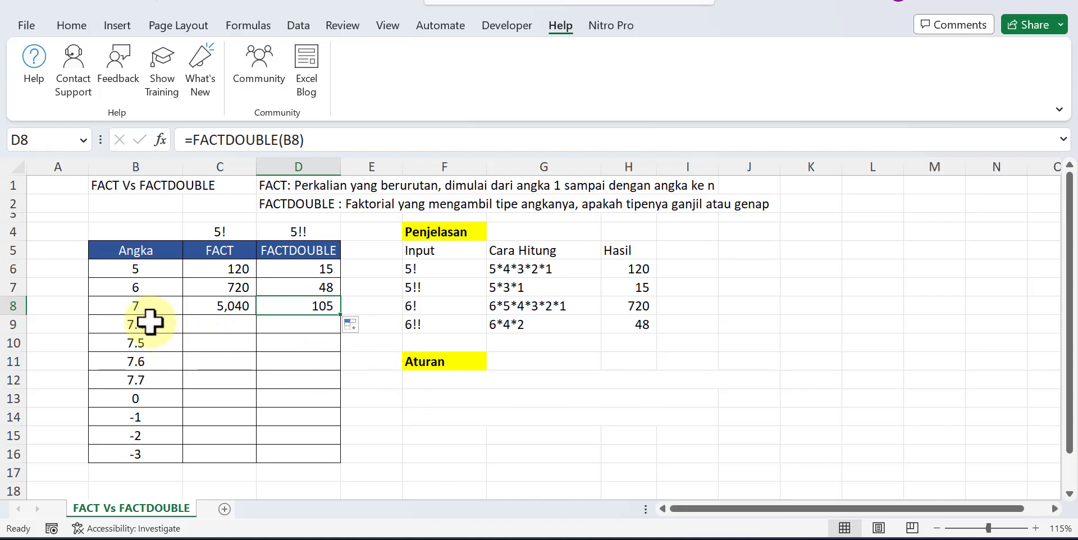
- Compare the decimal input in B9 with the whole-number inputs in B6:B8 of the Angka column
{"action": "left_click", "coordinate": [162, 329]}
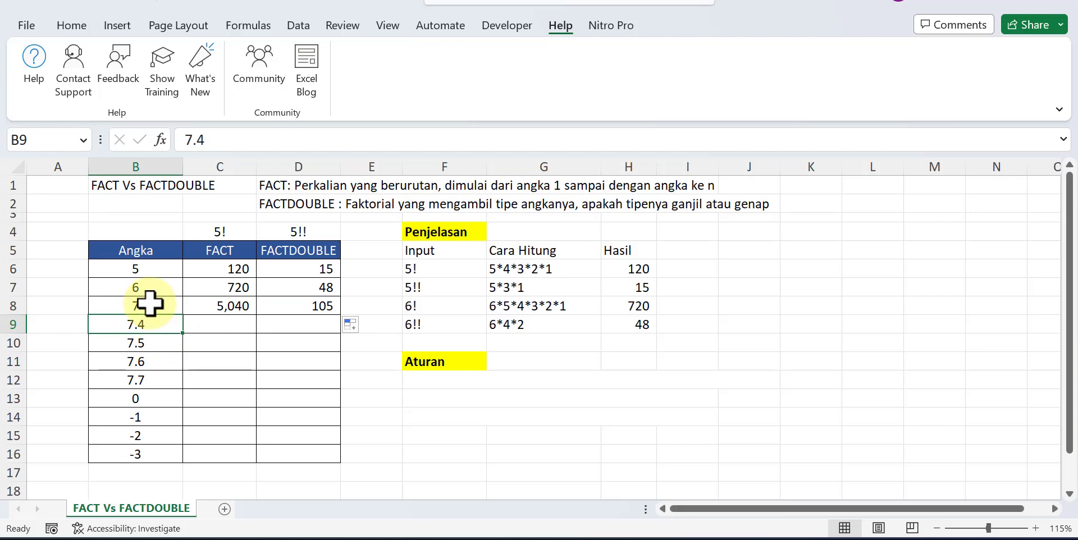
{"action": "left_click", "coordinate": [149, 304]}
{"action": "left_click", "coordinate": [149, 287]}
{"action": "left_click", "coordinate": [150, 269]}
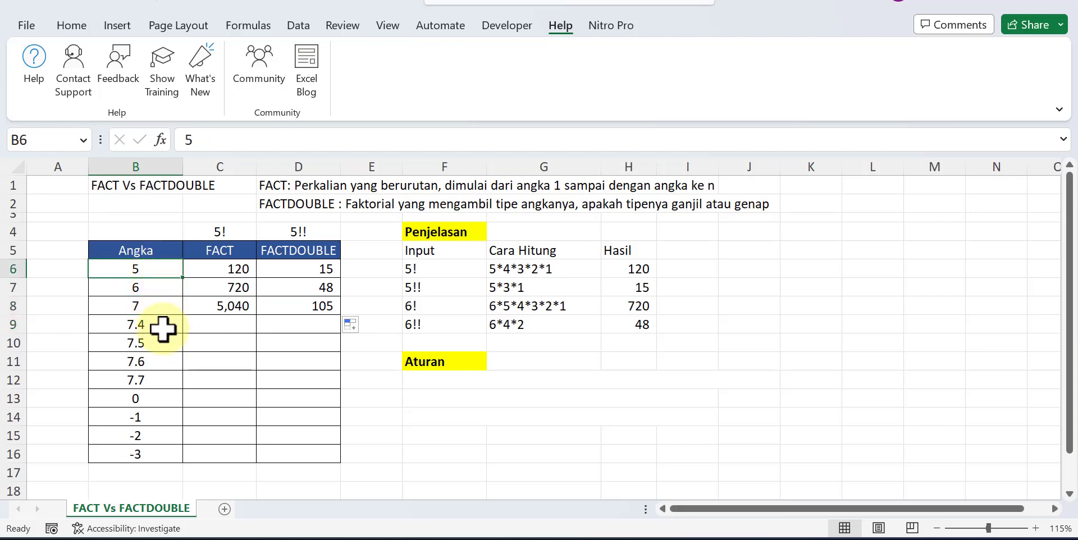
{"action": "left_click", "coordinate": [160, 327]}
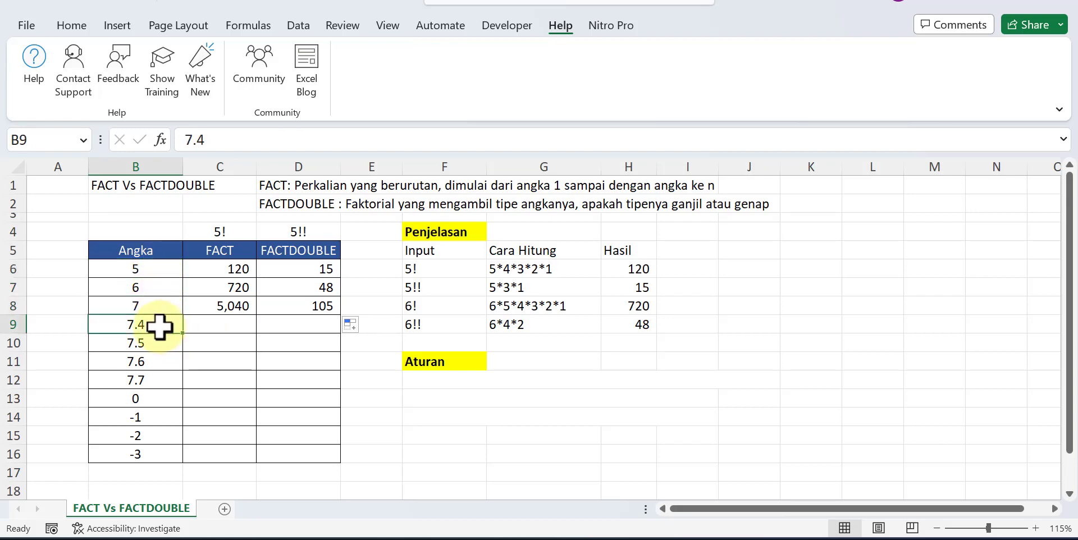
- Review the decimal inputs in B10:B12 against the FACT and FACTDOUBLE column headings
{"action": "left_click", "coordinate": [155, 345]}
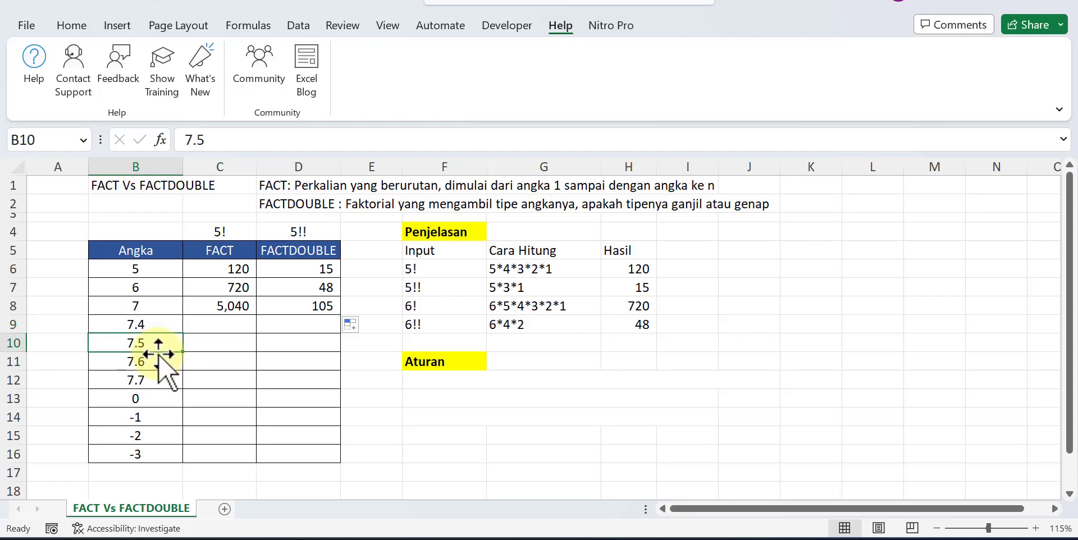
{"action": "left_click", "coordinate": [154, 362]}
{"action": "left_click", "coordinate": [160, 379]}
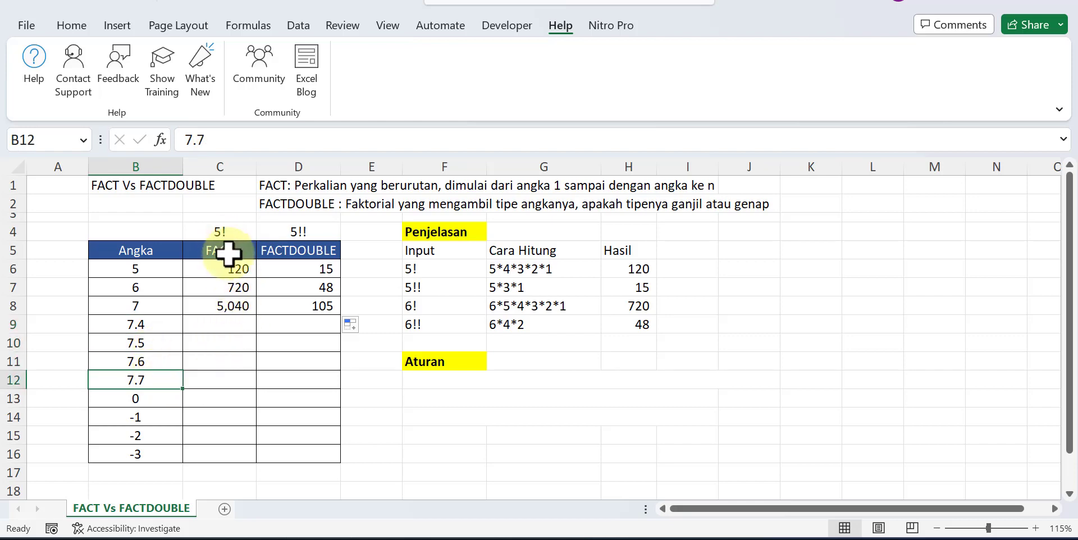
{"action": "left_click", "coordinate": [230, 250]}
{"action": "left_click", "coordinate": [303, 250]}
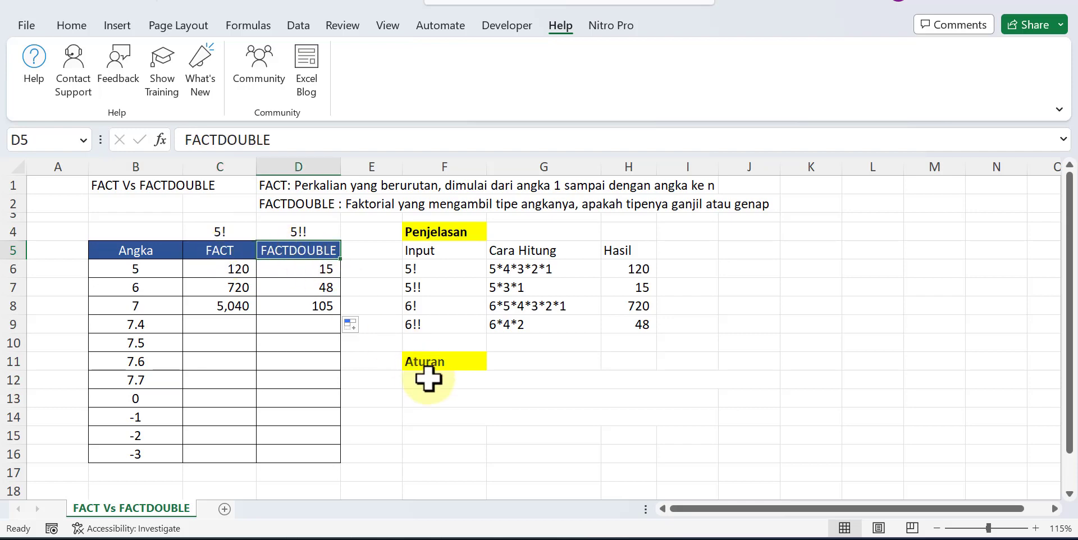
- Set the font colour of the first rule under Aturan, in F12, to Automatic
{"action": "left_click", "coordinate": [430, 383]}
{"action": "key", "text": "alt+h"}
{"action": "key", "text": "f"}
{"action": "key", "text": "c"}
{"action": "key", "text": "Return"}
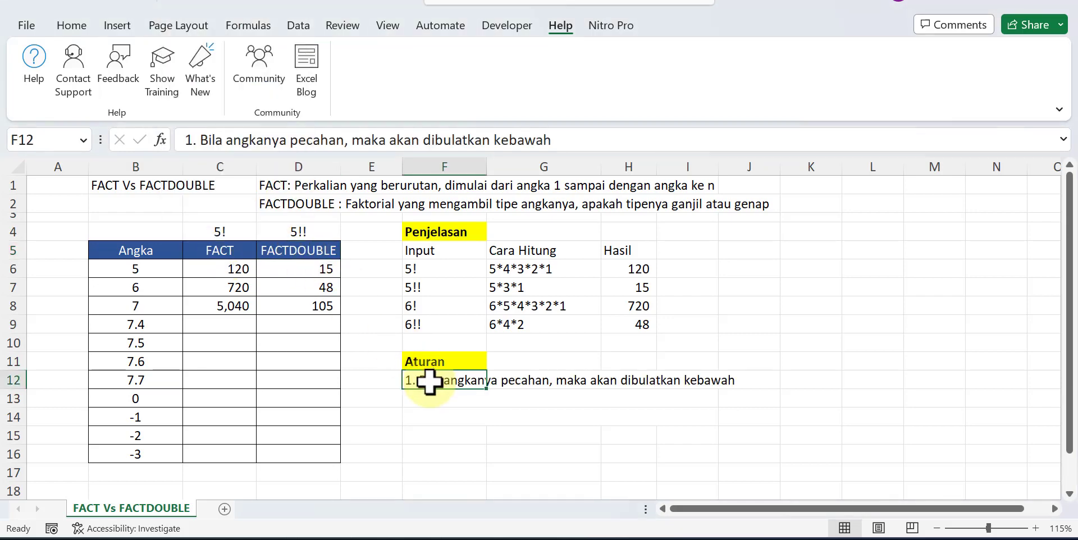
{"action": "key", "text": "Down"}
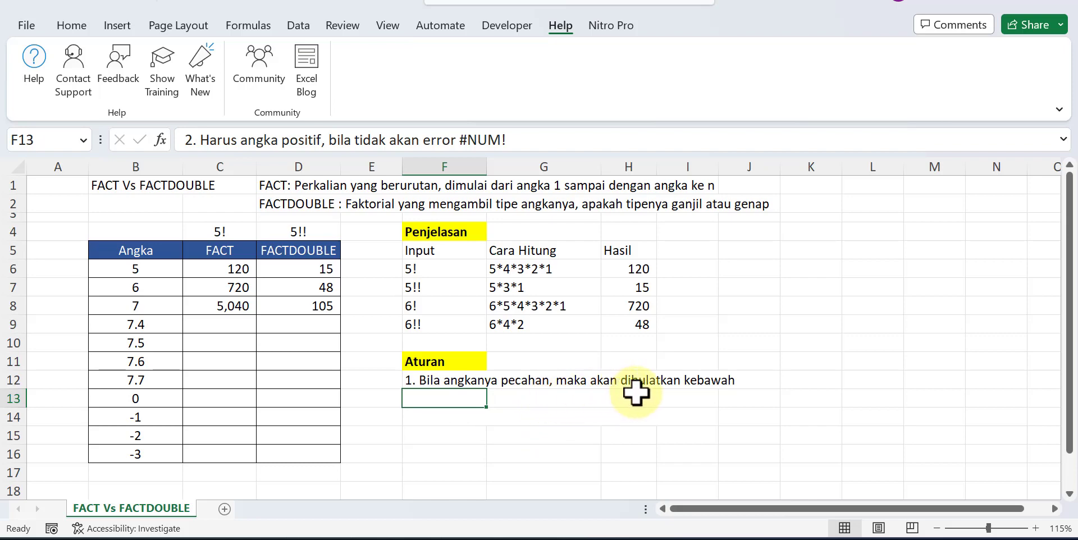
- Copy the FACT and FACTDOUBLE formulas from C8:D8 down to row 12
{"action": "left_click_drag", "start_coordinate": [234, 306], "coordinate": [264, 308]}
{"action": "left_click_drag", "start_coordinate": [340, 315], "coordinate": [329, 389]}
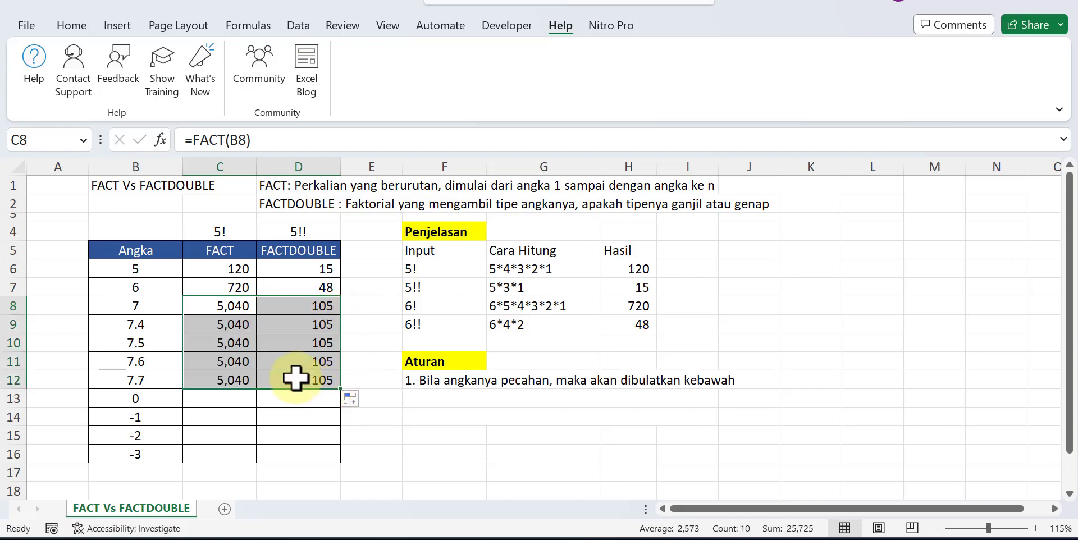
{"action": "left_click", "coordinate": [240, 309]}
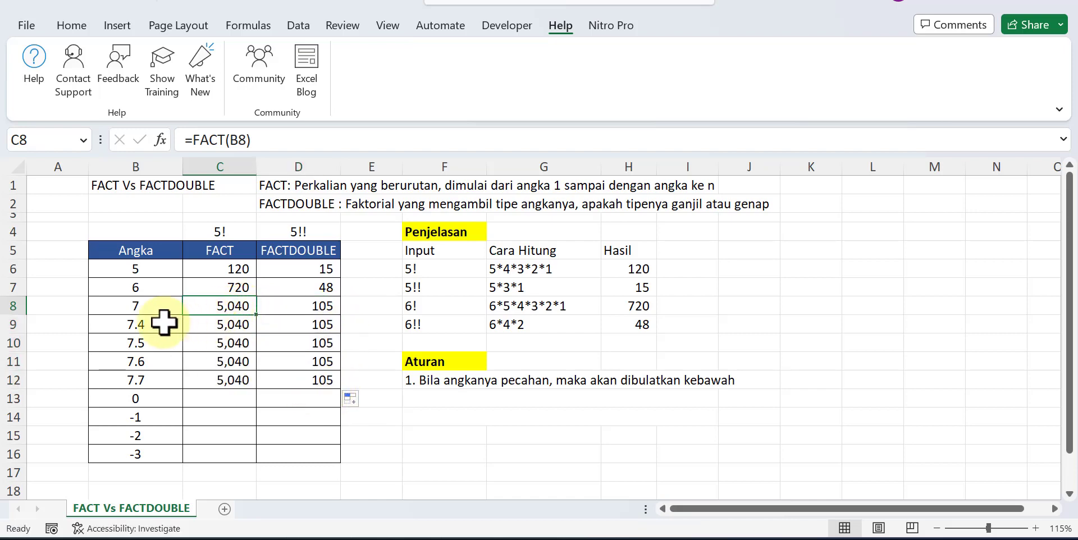
- Compare the FACT and FACTDOUBLE results for the decimal inputs in rows 9 to 12 with those for 7 in row 8
{"action": "left_click", "coordinate": [155, 325]}
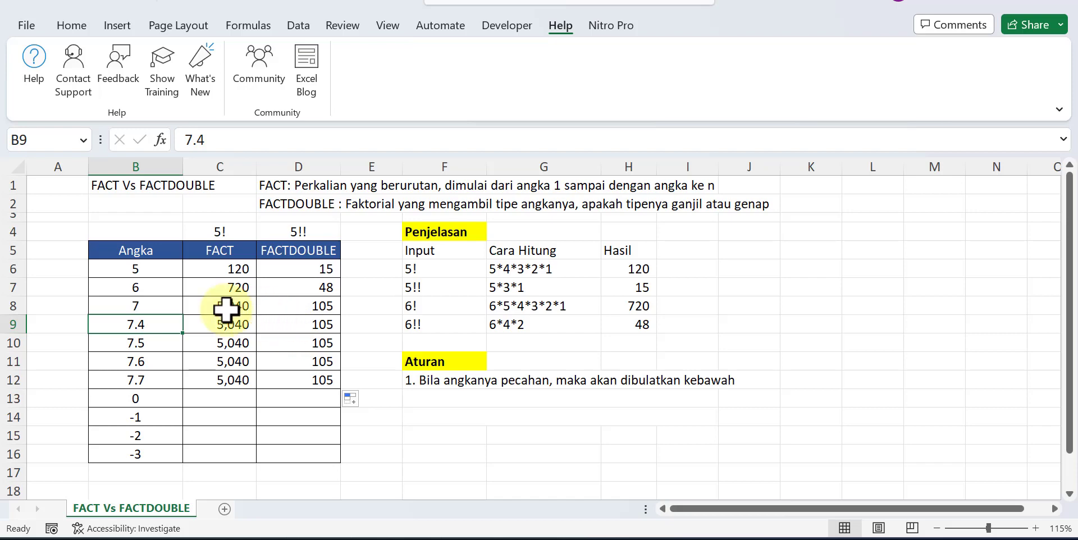
{"action": "left_click_drag", "start_coordinate": [225, 308], "coordinate": [309, 311]}
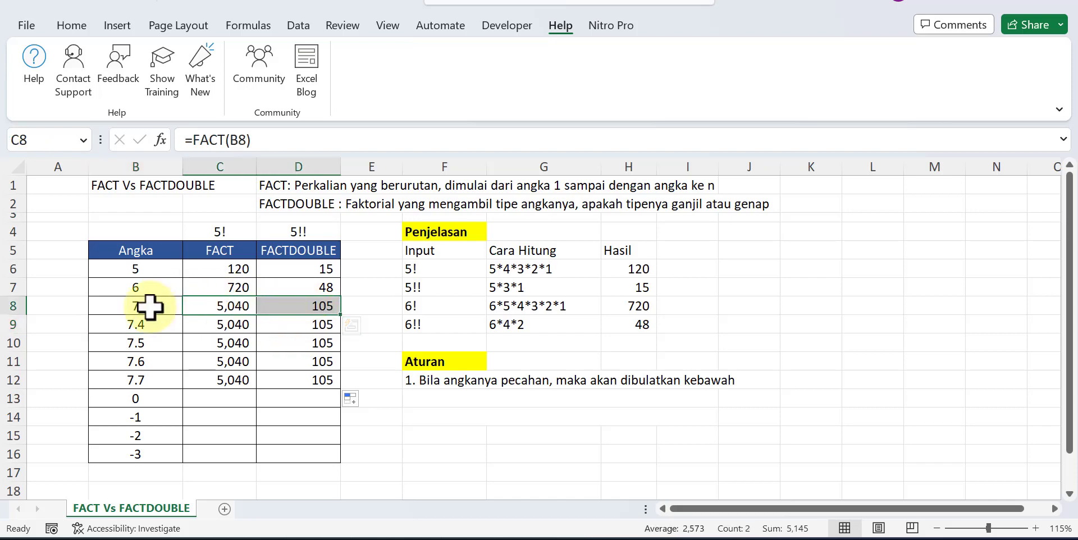
{"action": "left_click", "coordinate": [147, 309]}
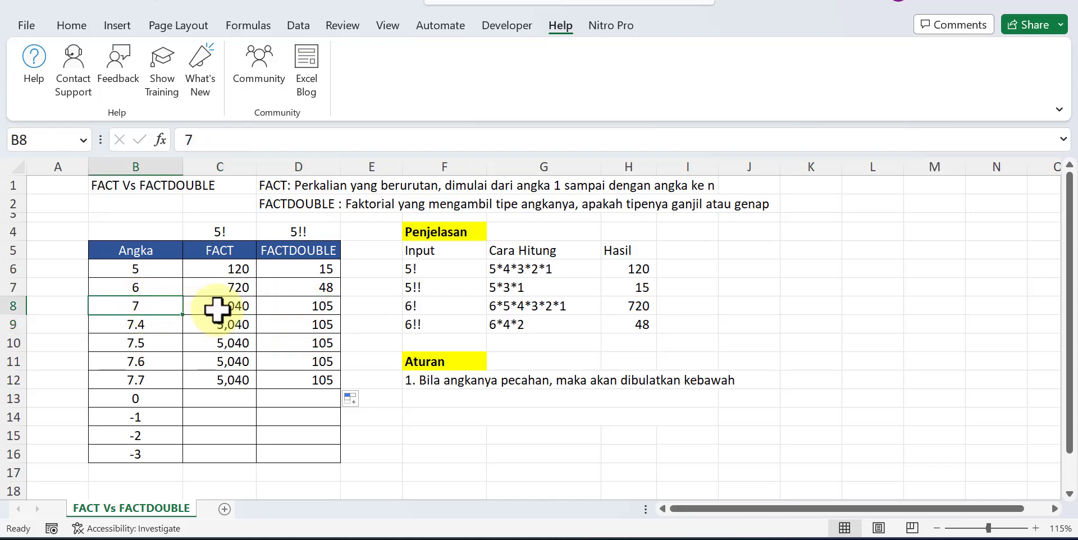
{"action": "left_click_drag", "start_coordinate": [218, 309], "coordinate": [309, 375]}
{"action": "left_click", "coordinate": [298, 344]}
{"action": "left_click", "coordinate": [318, 306]}
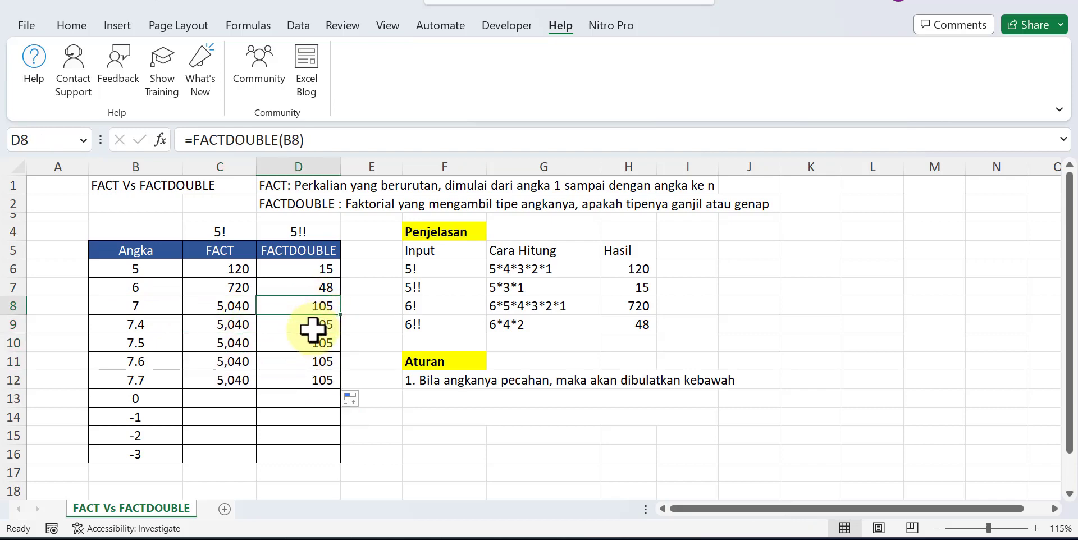
{"action": "left_click", "coordinate": [313, 324]}
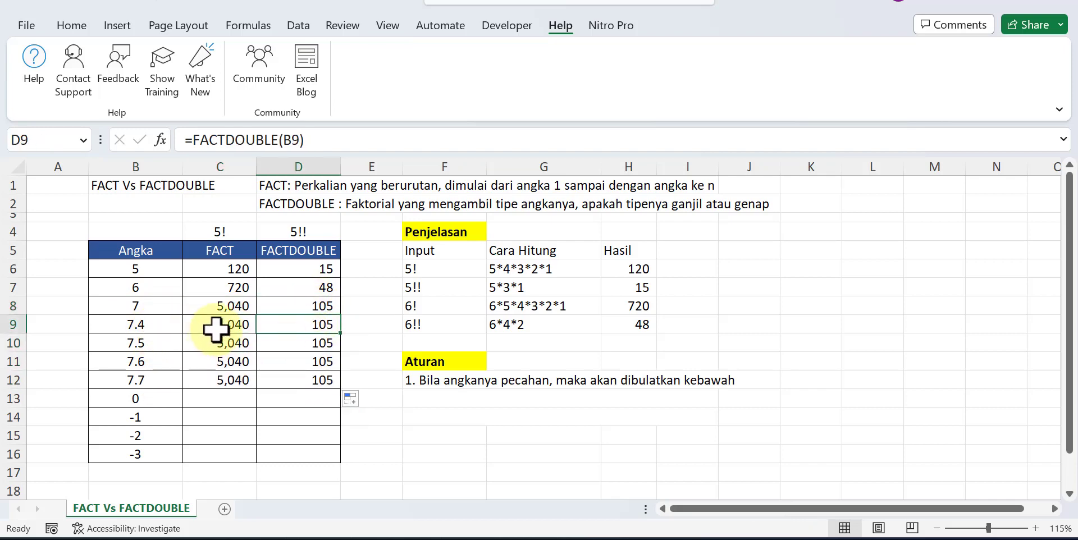
{"action": "left_click", "coordinate": [222, 326]}
{"action": "left_click", "coordinate": [225, 381]}
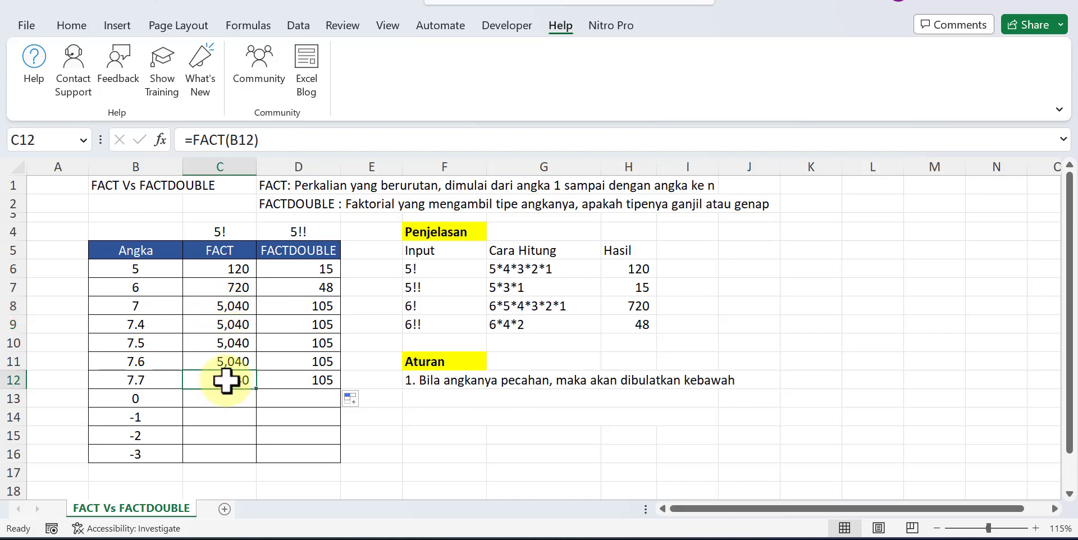
- Copy the FACT and FACTDOUBLE formulas from C12:D12 down to row 13 and check both copies
{"action": "left_click_drag", "start_coordinate": [243, 382], "coordinate": [315, 384]}
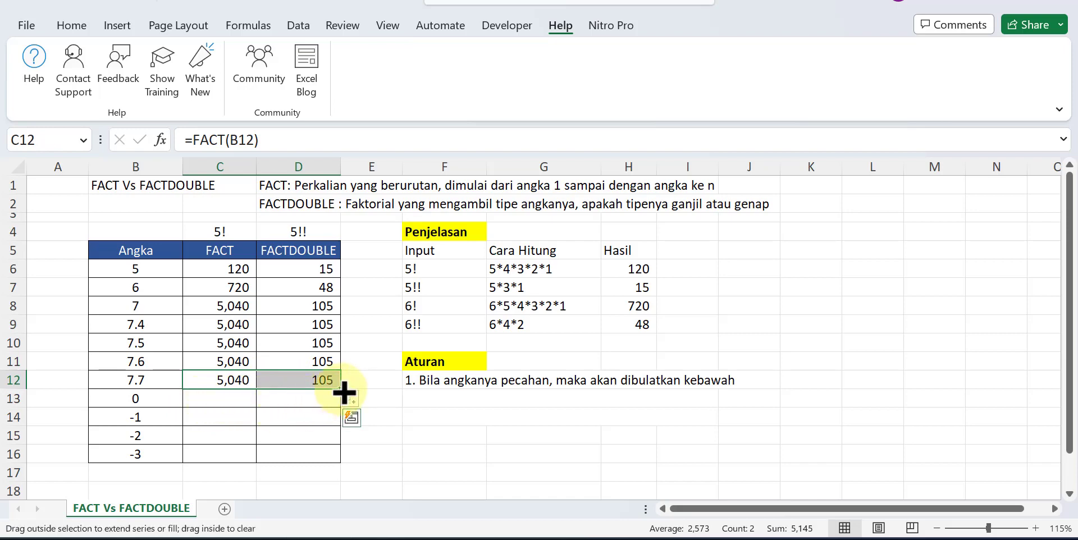
{"action": "left_click_drag", "start_coordinate": [344, 393], "coordinate": [315, 412]}
{"action": "key", "text": "Right"}
{"action": "key", "text": "Down"}
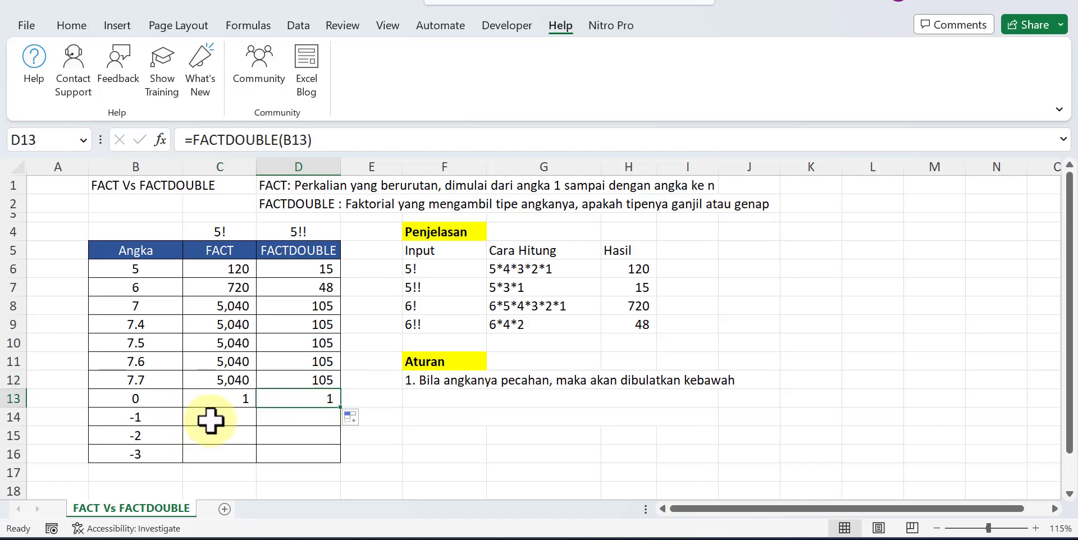
- Set the font colour of the second rule, on positive numbers, in F13 to Automatic
{"action": "left_click", "coordinate": [156, 421]}
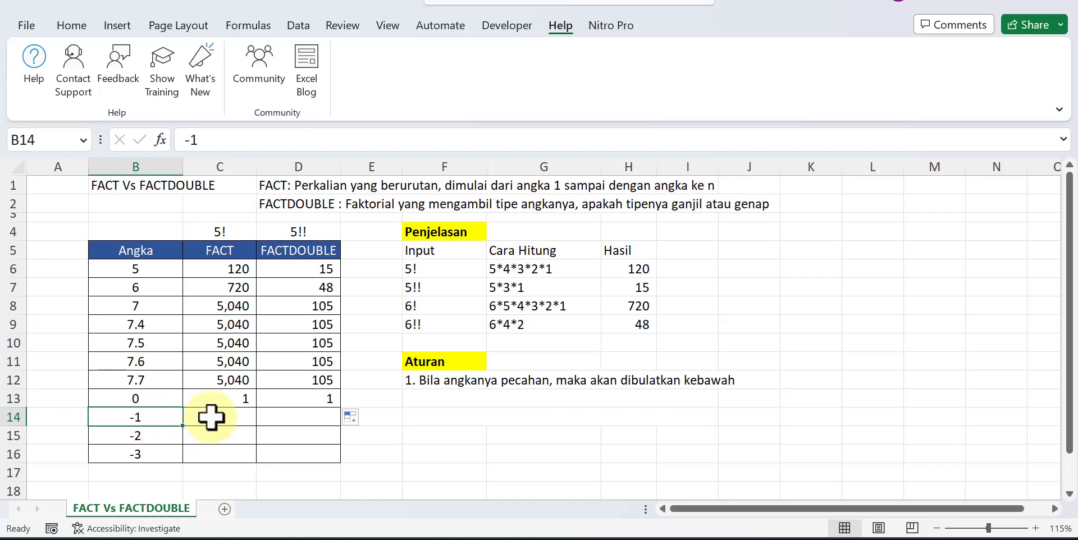
{"action": "left_click", "coordinate": [416, 393]}
{"action": "left_click", "coordinate": [440, 412]}
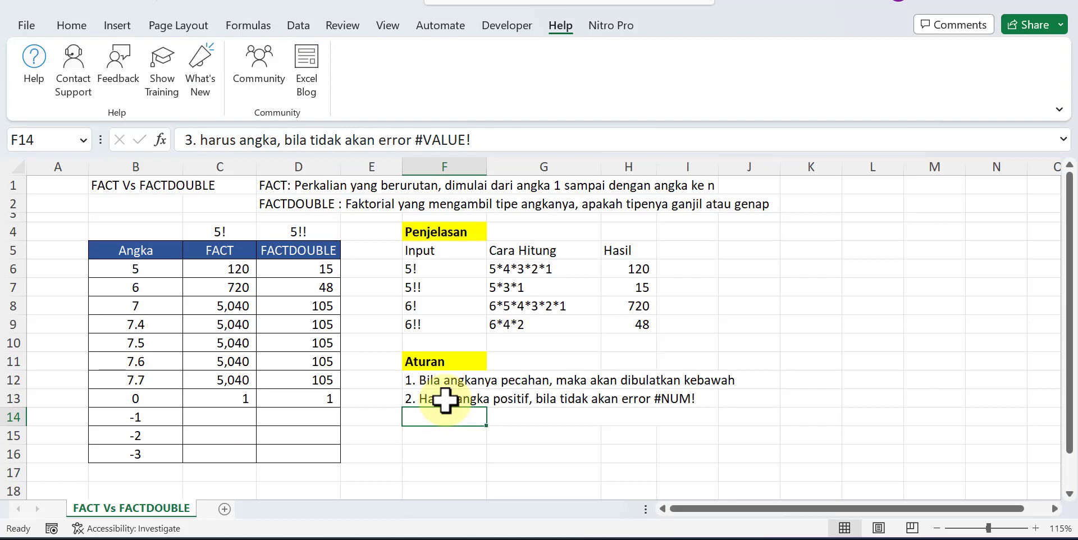
- Copy the FACT formula from C13 down to C16 and check the result for the negative input in row 14
{"action": "left_click", "coordinate": [236, 399]}
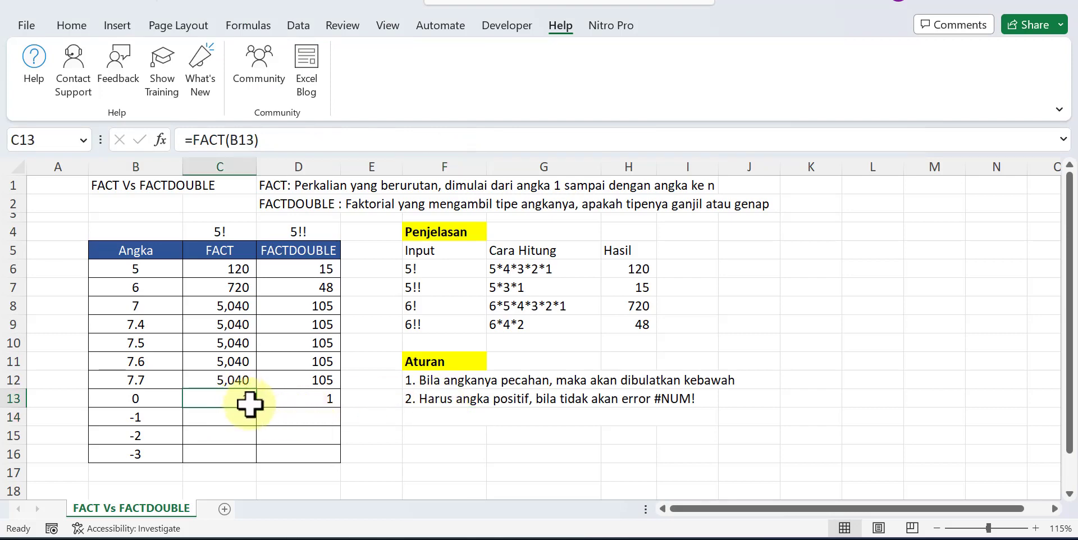
{"action": "left_click_drag", "start_coordinate": [257, 411], "coordinate": [248, 459]}
{"action": "left_click", "coordinate": [224, 415]}
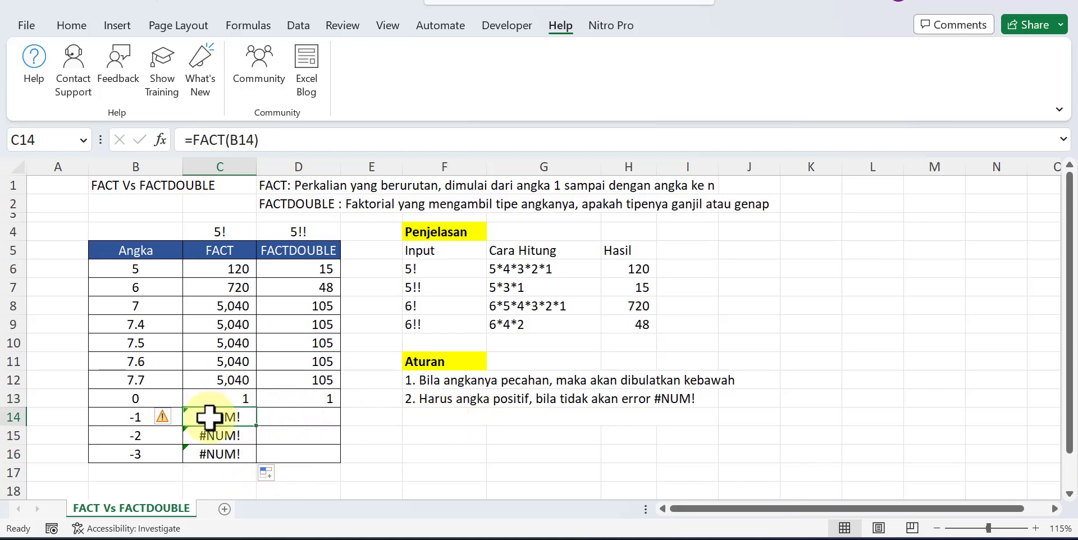
{"action": "left_click", "coordinate": [140, 416]}
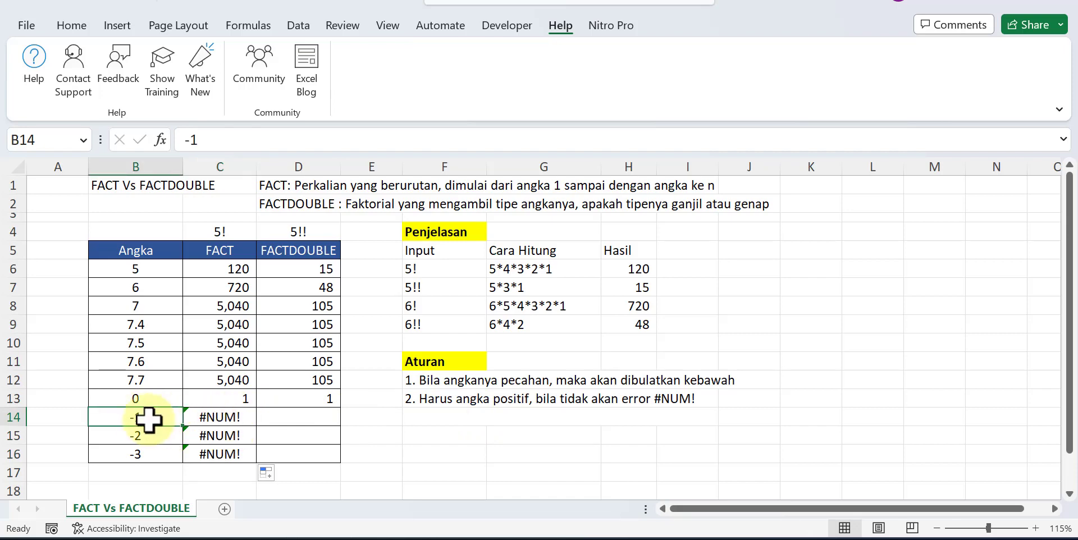
- Copy the FACTDOUBLE formula from D13 down to D16 and check the copies in D14 and D15
{"action": "left_click", "coordinate": [273, 397]}
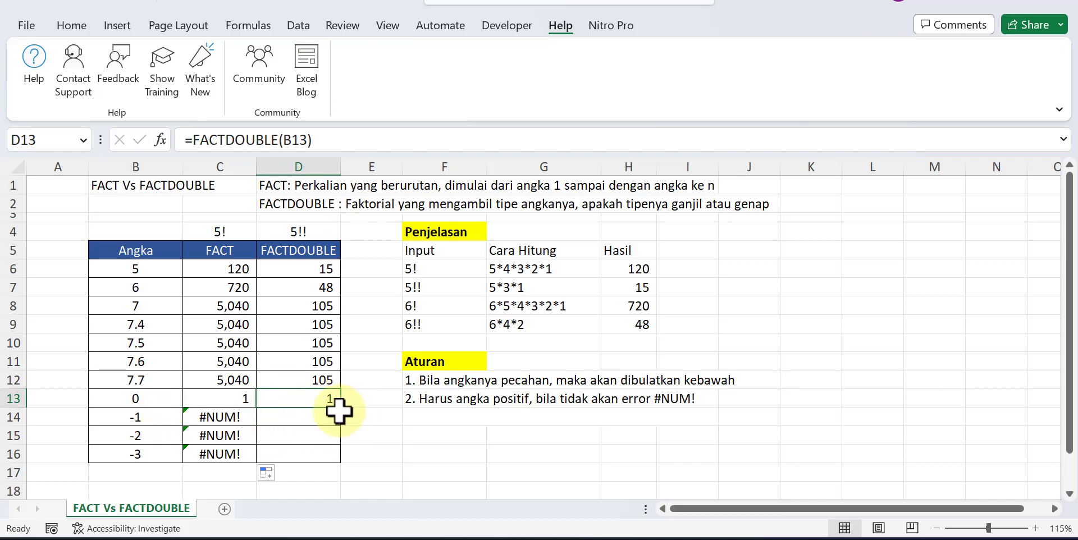
{"action": "left_click_drag", "start_coordinate": [342, 409], "coordinate": [331, 459]}
{"action": "left_click", "coordinate": [331, 419]}
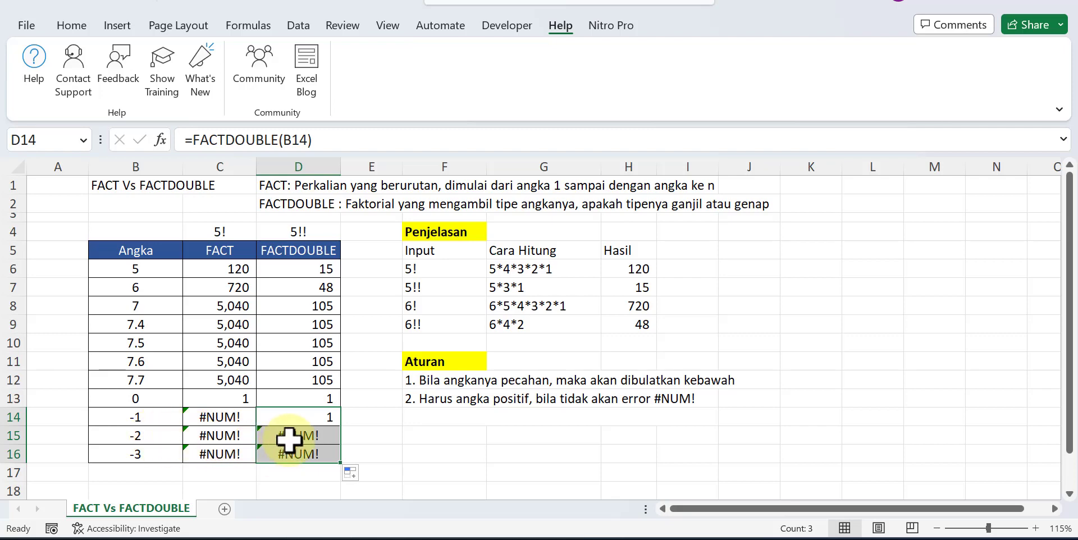
{"action": "left_click", "coordinate": [301, 439]}
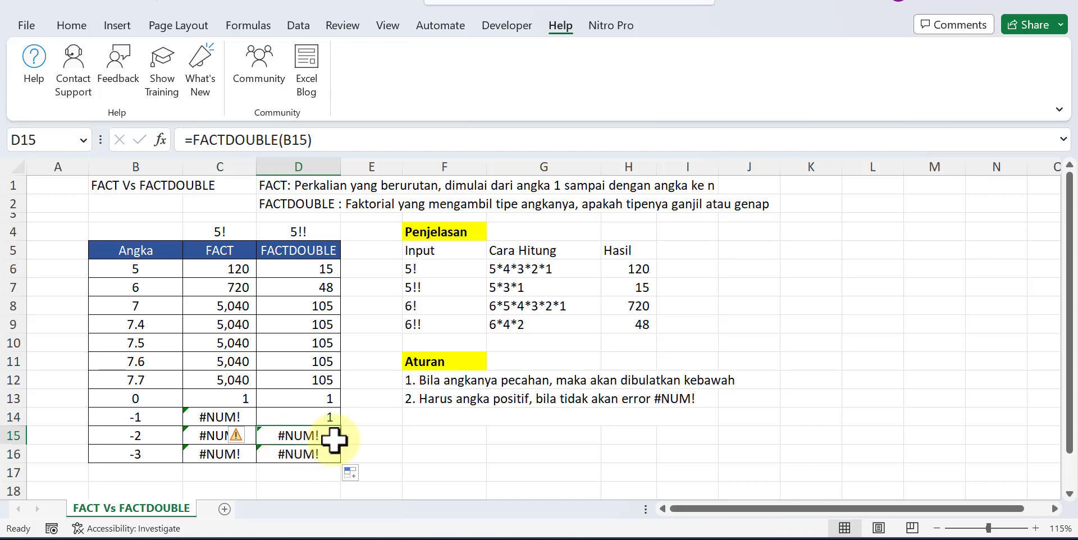
- Set the font colour of the third rule, on numeric input, in F14 to Automatic
{"action": "left_click", "coordinate": [414, 417]}
{"action": "type", "text": "3. harus angka, bila tidak akan error #VALUE!"}
{"action": "key", "text": "Return"}
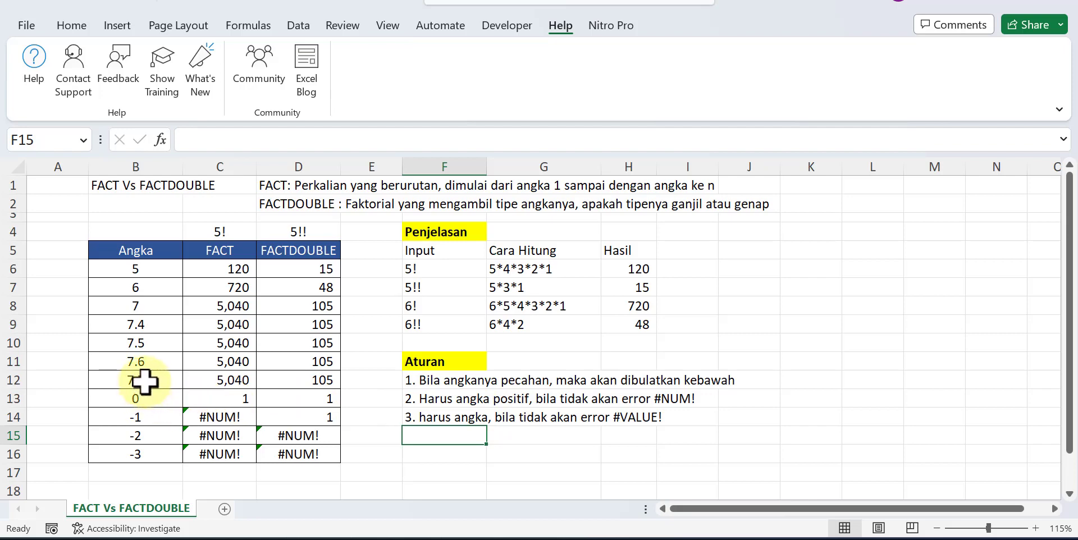
- Enter www as the input in B13 and check the FACT and FACTDOUBLE results in C13:D13
{"action": "left_click", "coordinate": [145, 401]}
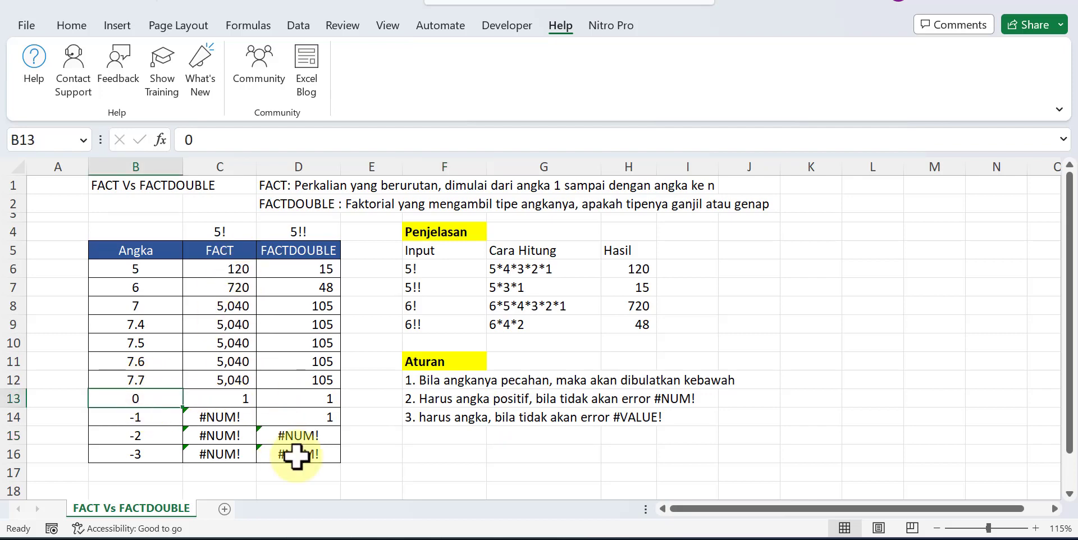
{"action": "type", "text": "www"}
{"action": "key", "text": "Return"}
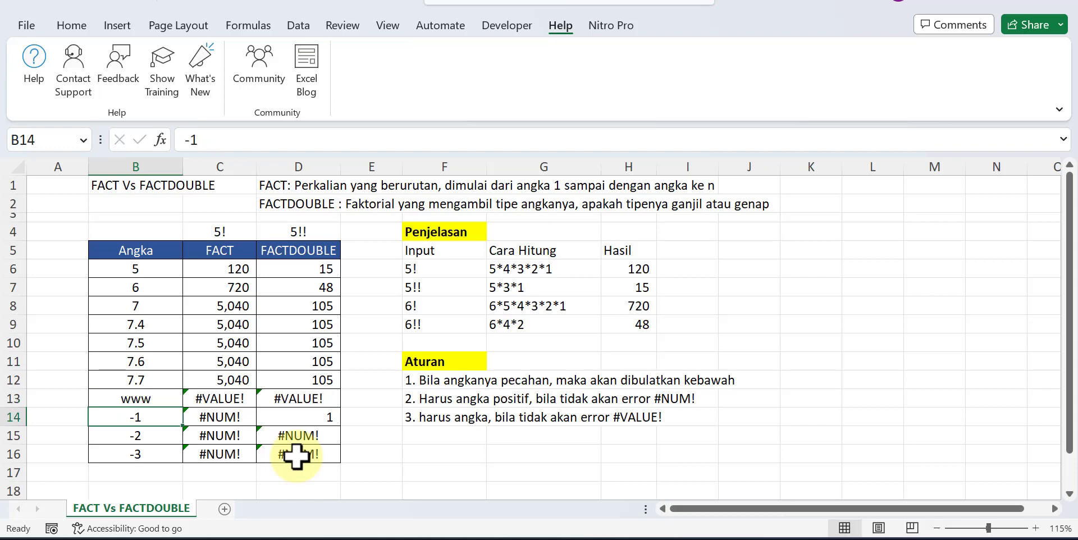
{"action": "left_click_drag", "start_coordinate": [205, 402], "coordinate": [264, 400]}
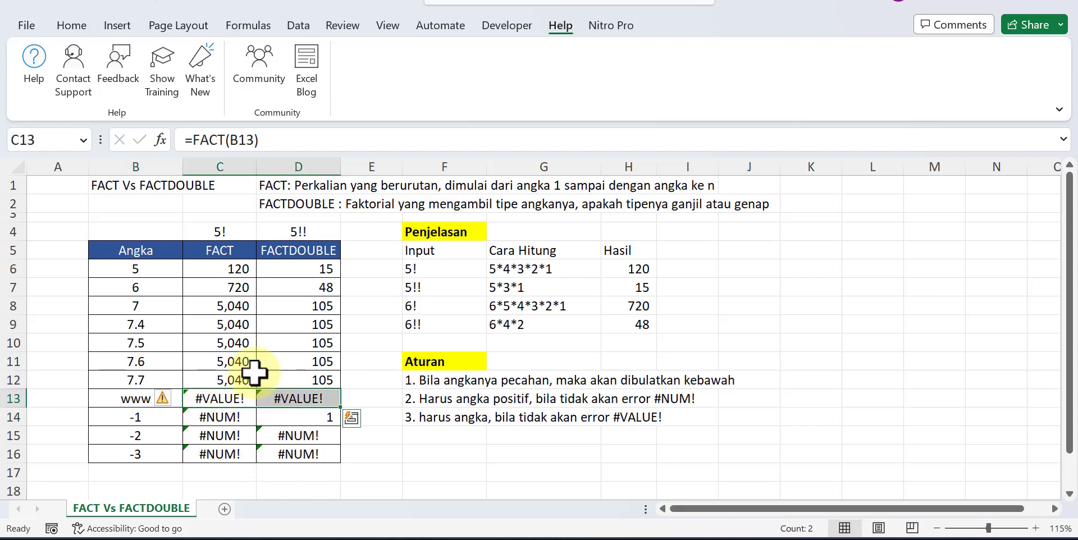
{"action": "left_click", "coordinate": [223, 249]}
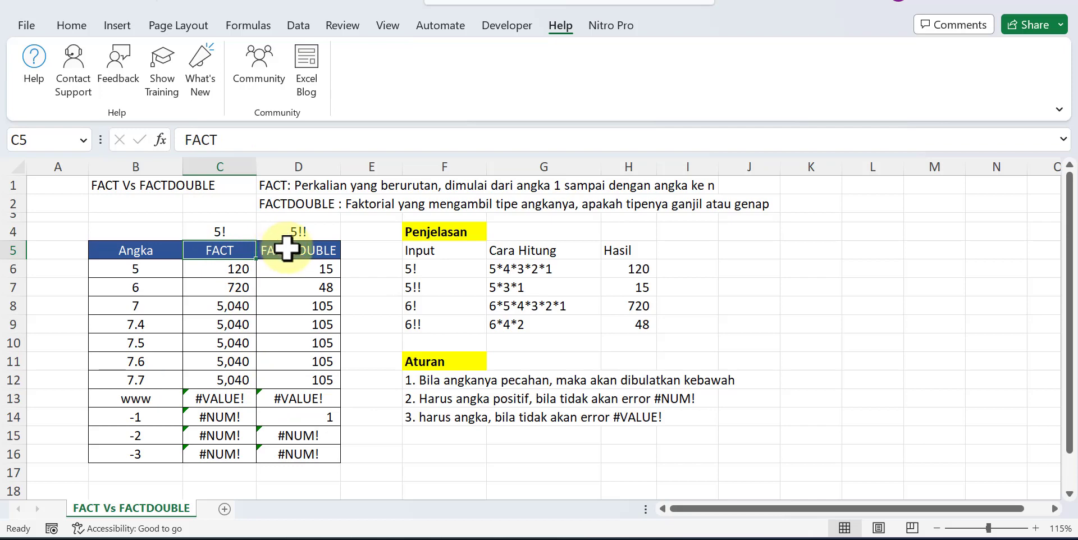